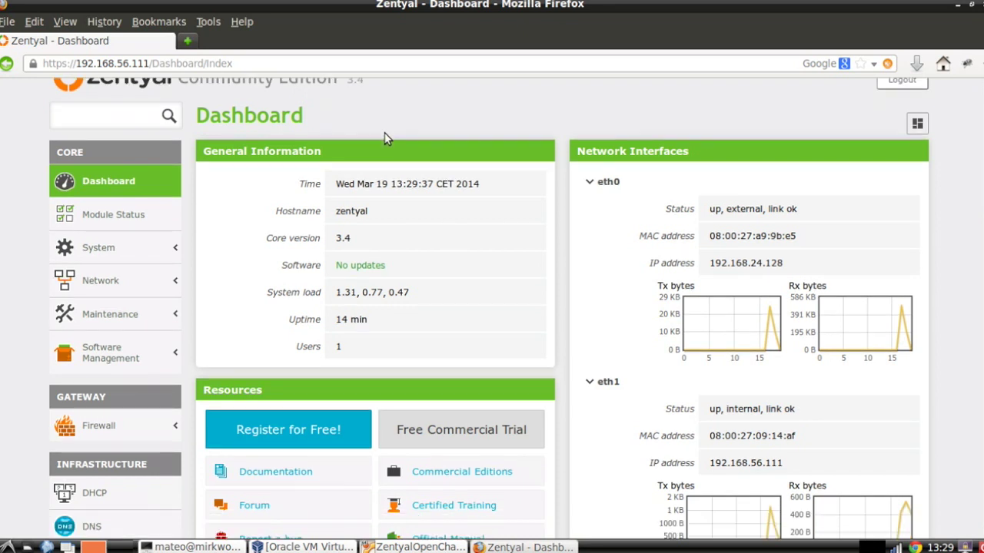
Browse the Software Management subpages in the Zentyal sidebar
{"action": "scroll", "coordinate": [387, 138], "scroll_direction": "down", "scroll_amount": 5}
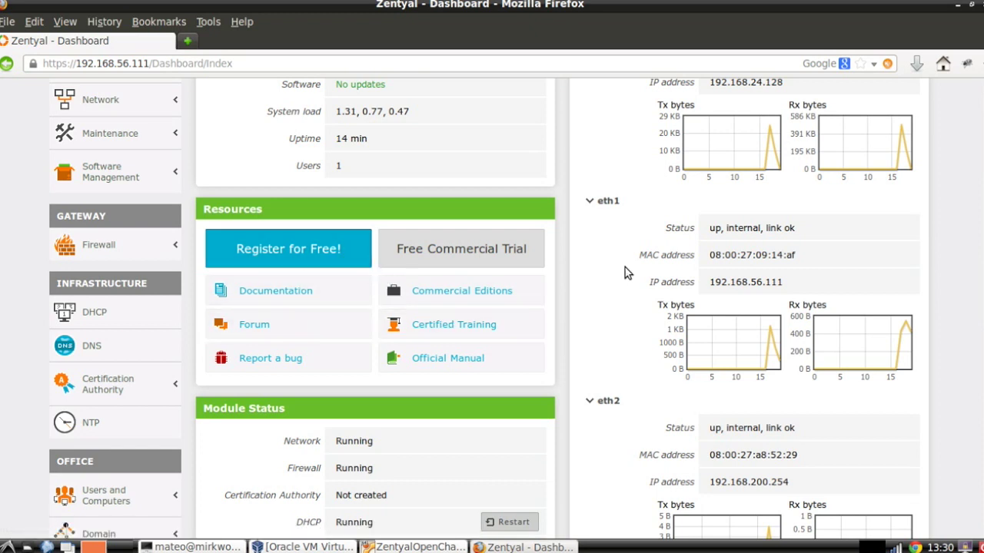
{"action": "scroll", "coordinate": [625, 269], "scroll_direction": "up", "scroll_amount": 1}
{"action": "scroll", "coordinate": [625, 273], "scroll_direction": "up", "scroll_amount": 3}
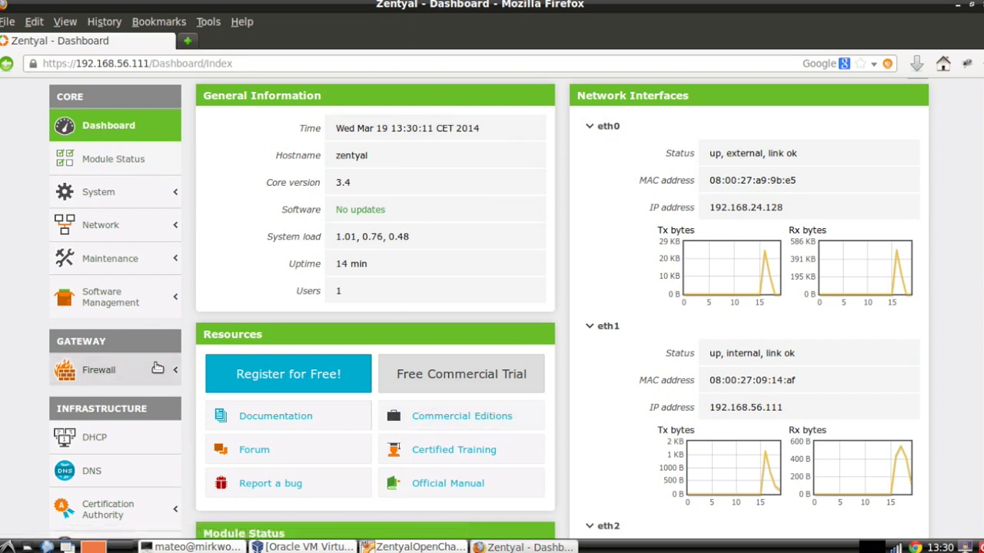
{"action": "left_click", "coordinate": [119, 294]}
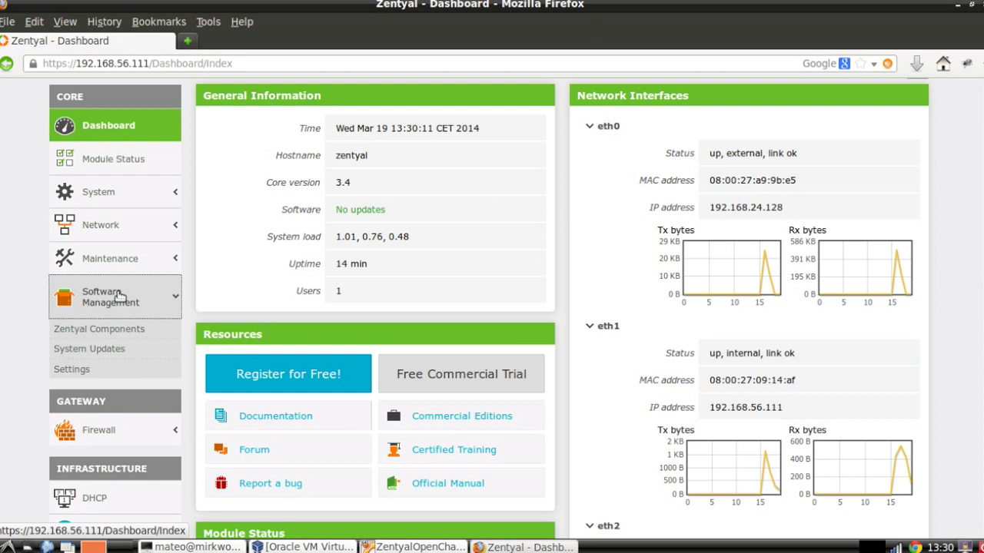
{"action": "scroll", "coordinate": [119, 296], "scroll_direction": "down", "scroll_amount": 5}
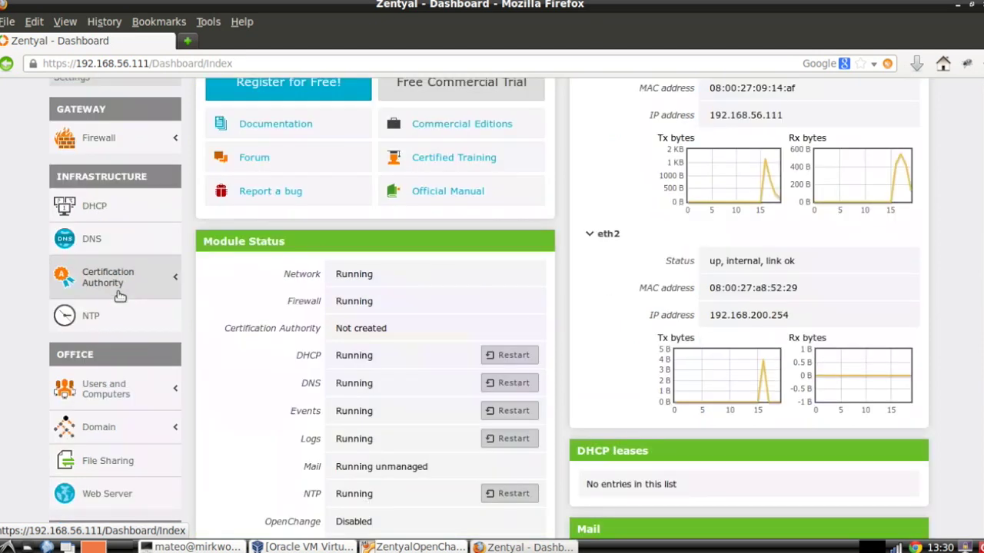
{"action": "scroll", "coordinate": [119, 296], "scroll_direction": "down", "scroll_amount": 3}
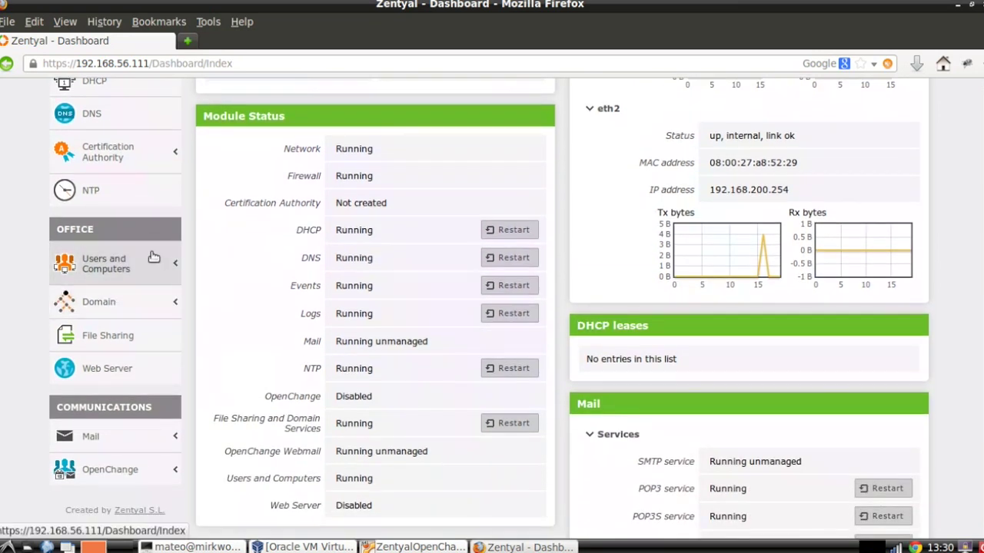
Open Domain > Settings, keeping the Domain controller role, realm ZENTYAL-DOMAIN.LAN and NetBIOS name ZENTYAL-DOMAIN
{"action": "left_click", "coordinate": [105, 305]}
{"action": "left_click", "coordinate": [87, 269]}
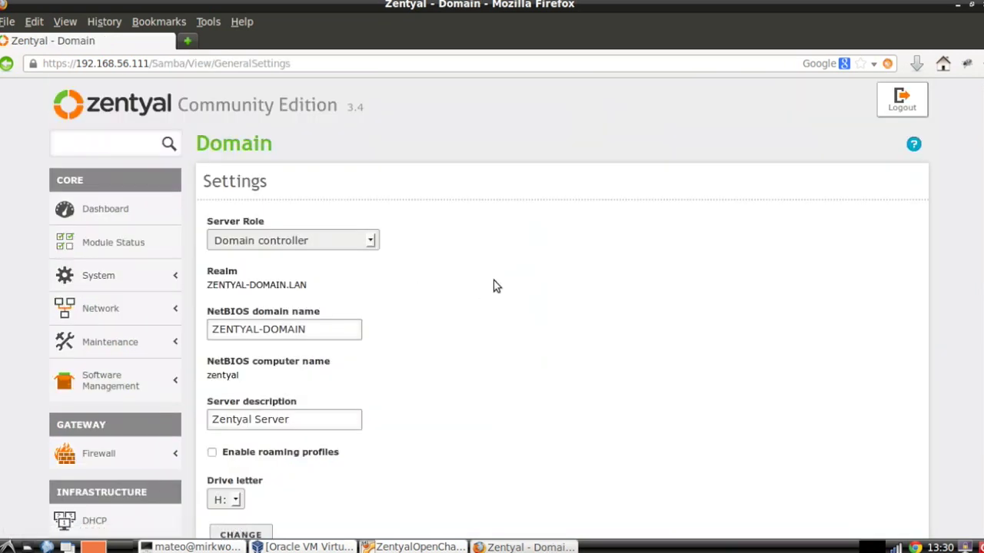
{"action": "scroll", "coordinate": [493, 286], "scroll_direction": "down", "scroll_amount": 1}
{"action": "scroll", "coordinate": [495, 286], "scroll_direction": "down", "scroll_amount": 1}
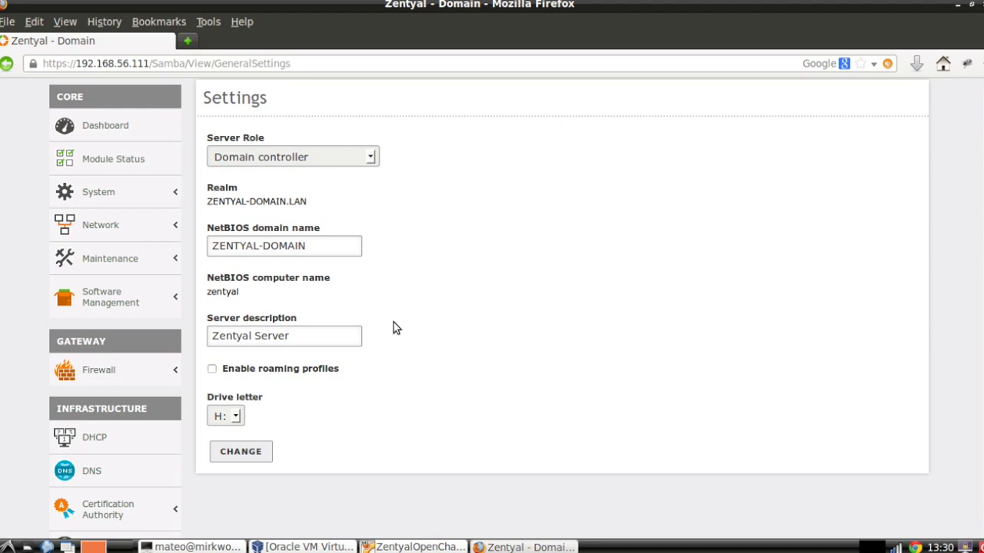
{"action": "scroll", "coordinate": [394, 323], "scroll_direction": "down", "scroll_amount": 1}
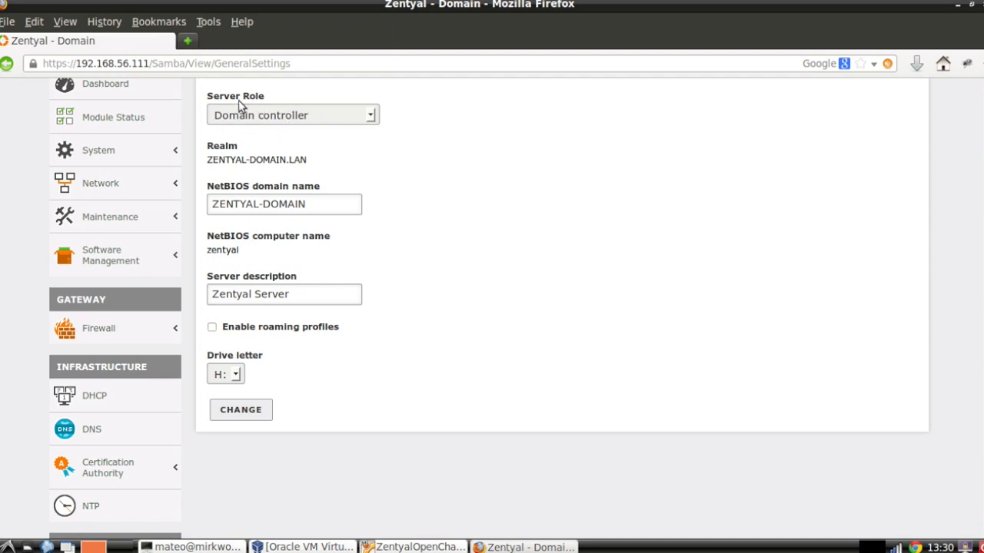
{"action": "left_click", "coordinate": [275, 117]}
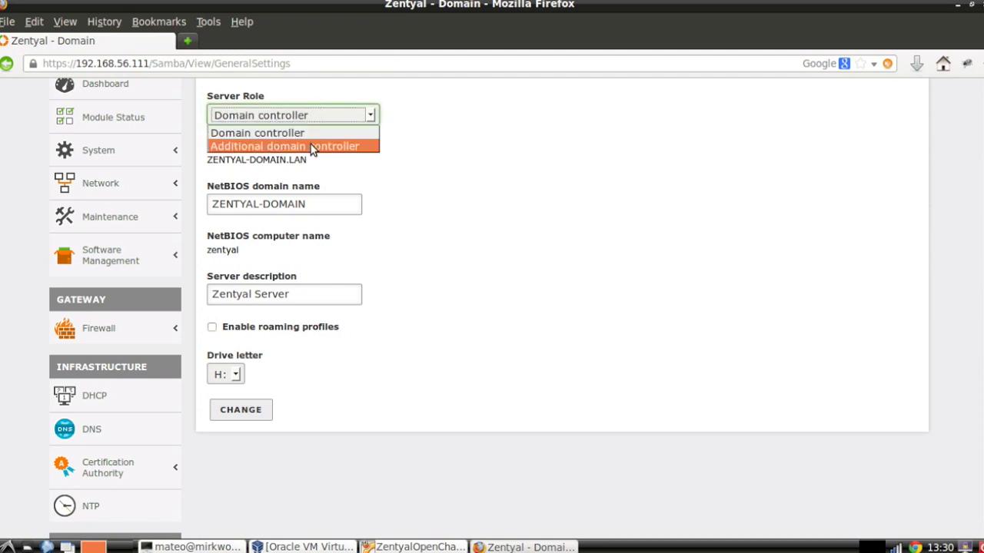
{"action": "left_click", "coordinate": [313, 120]}
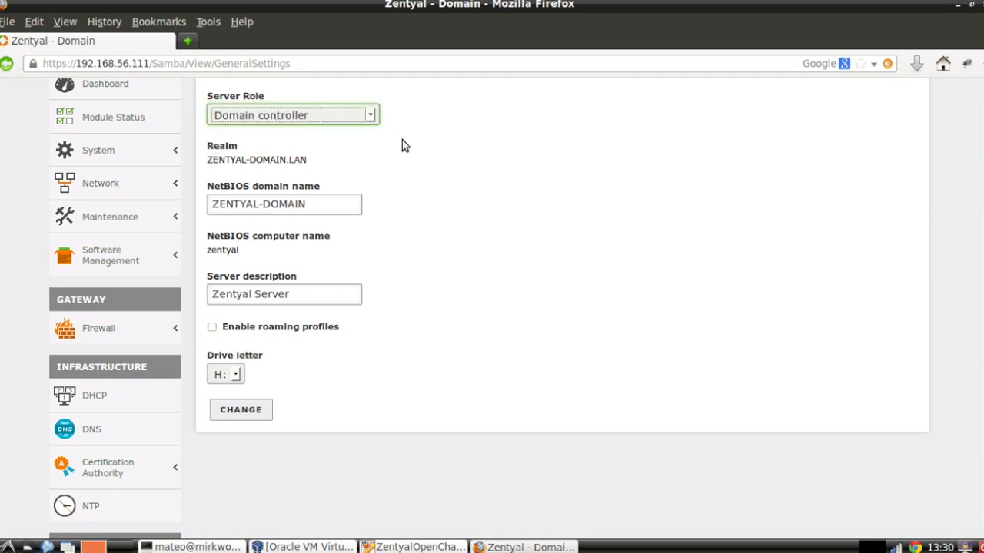
{"action": "left_click", "coordinate": [332, 204]}
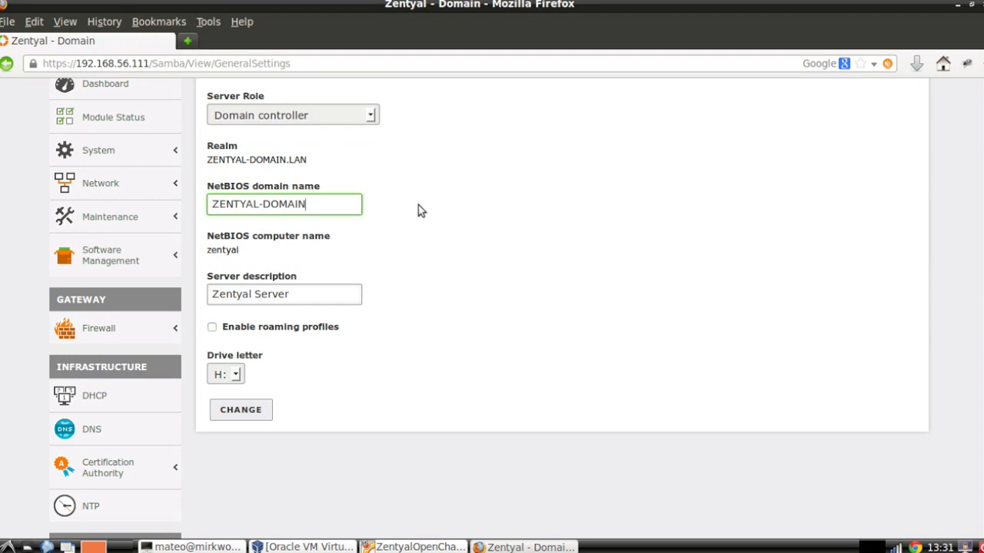
{"action": "scroll", "coordinate": [346, 332], "scroll_direction": "up", "scroll_amount": 3}
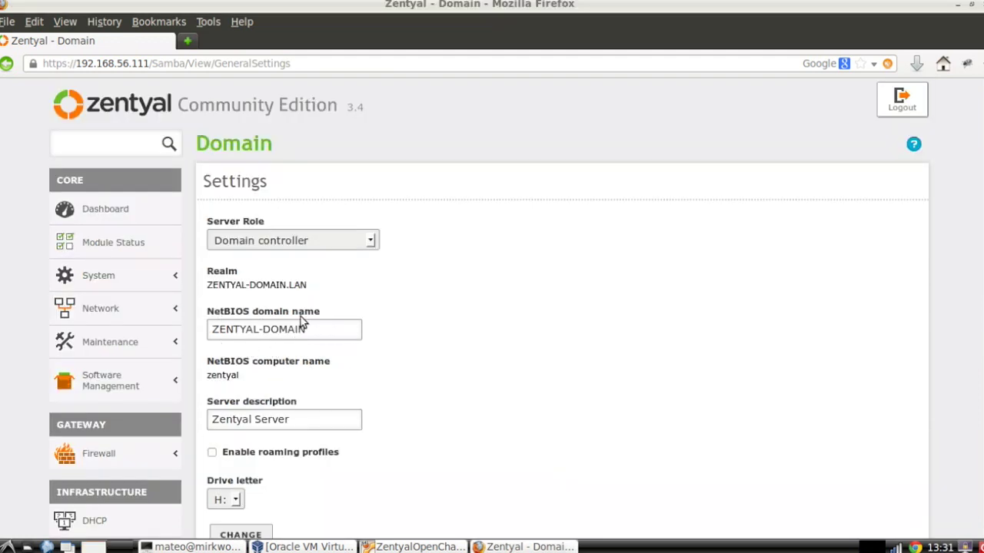
{"action": "left_click", "coordinate": [132, 281]}
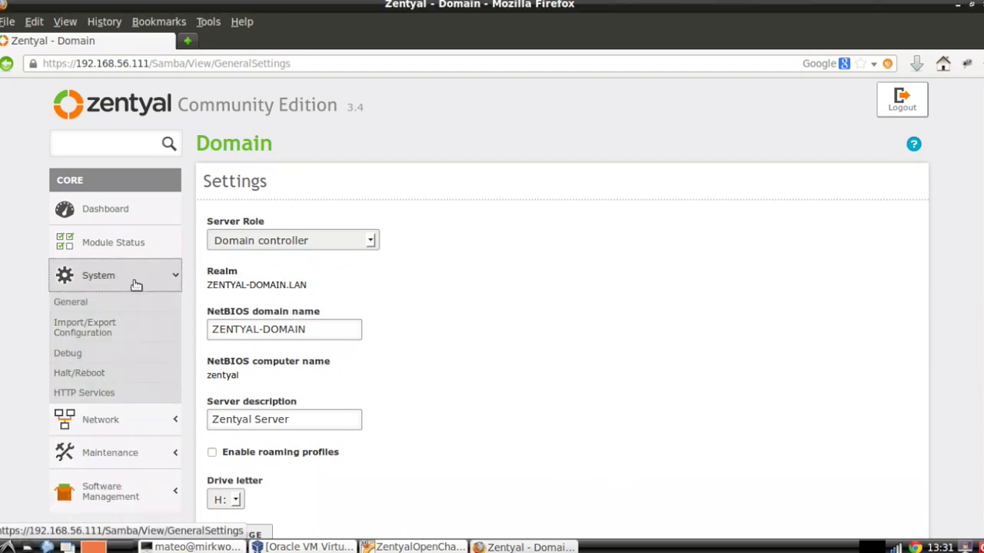
{"action": "left_click", "coordinate": [128, 299]}
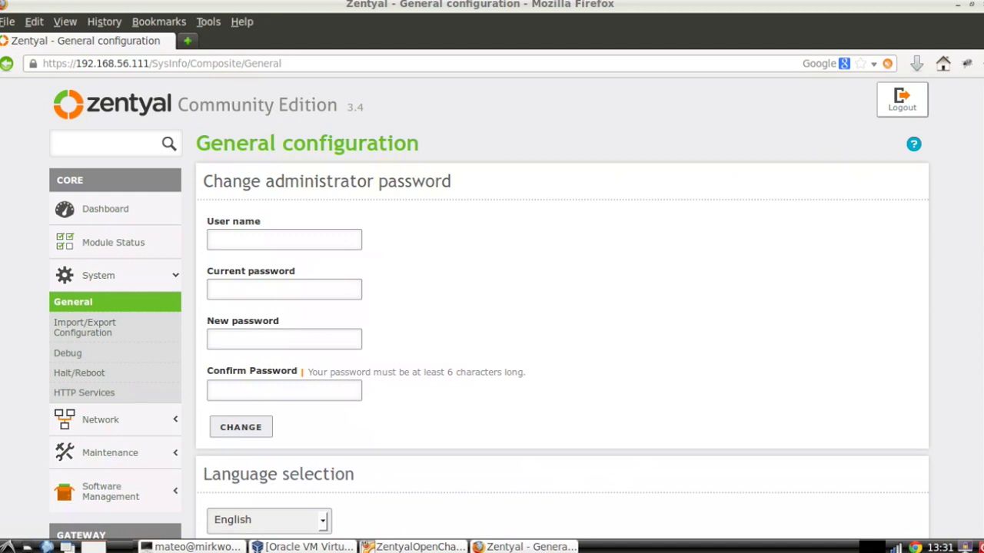
{"action": "scroll", "coordinate": [591, 486], "scroll_direction": "down", "scroll_amount": 10}
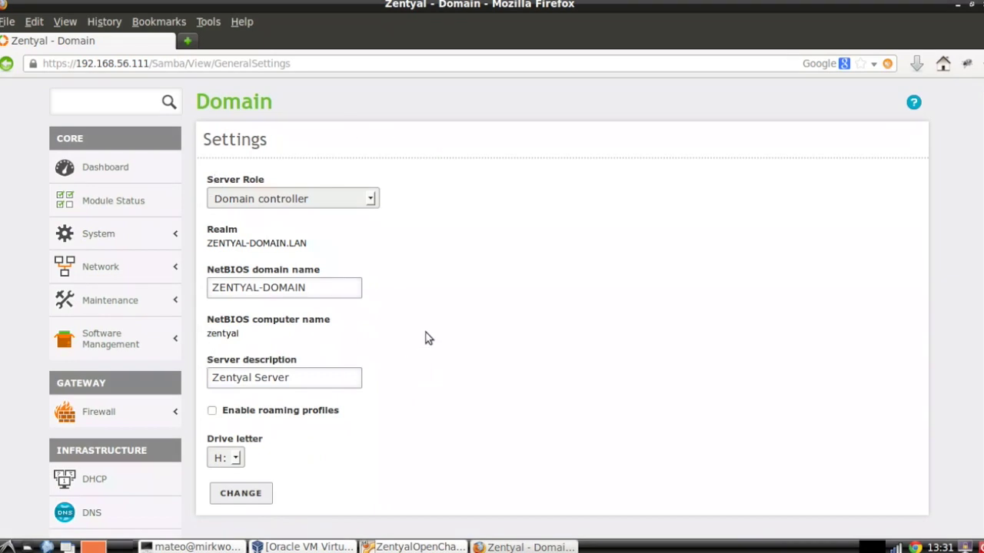
{"action": "scroll", "coordinate": [428, 335], "scroll_direction": "up", "scroll_amount": 1}
{"action": "scroll", "coordinate": [429, 335], "scroll_direction": "down", "scroll_amount": 3}
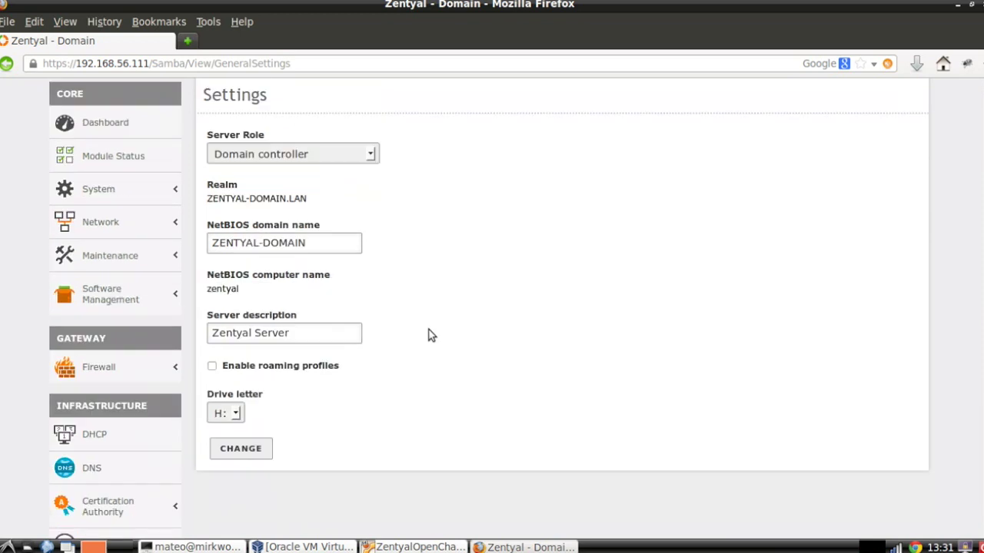
{"action": "scroll", "coordinate": [428, 334], "scroll_direction": "up", "scroll_amount": 2}
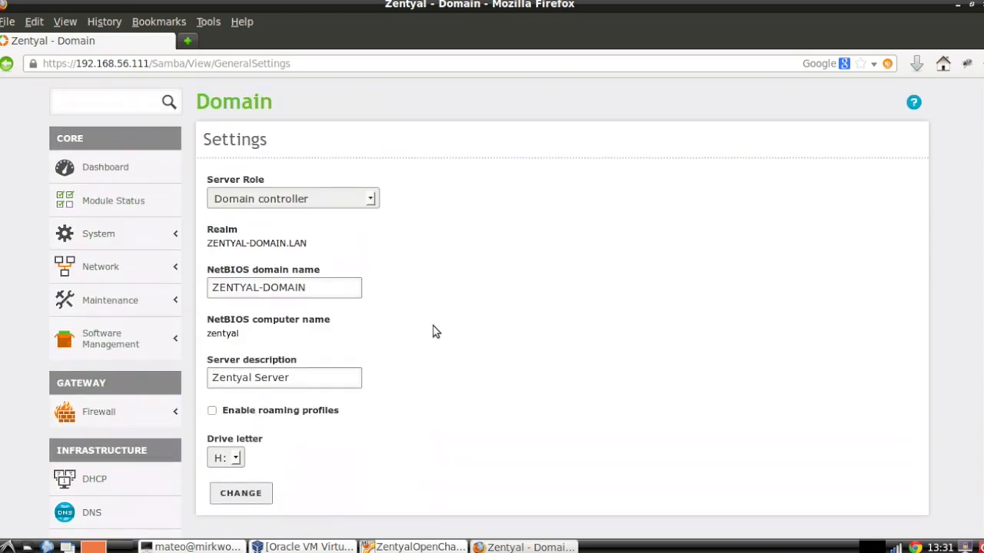
Check Module Status: File Sharing and Domain Services enabled; Mail, Web Server and OpenChange disabled
{"action": "left_click", "coordinate": [146, 200]}
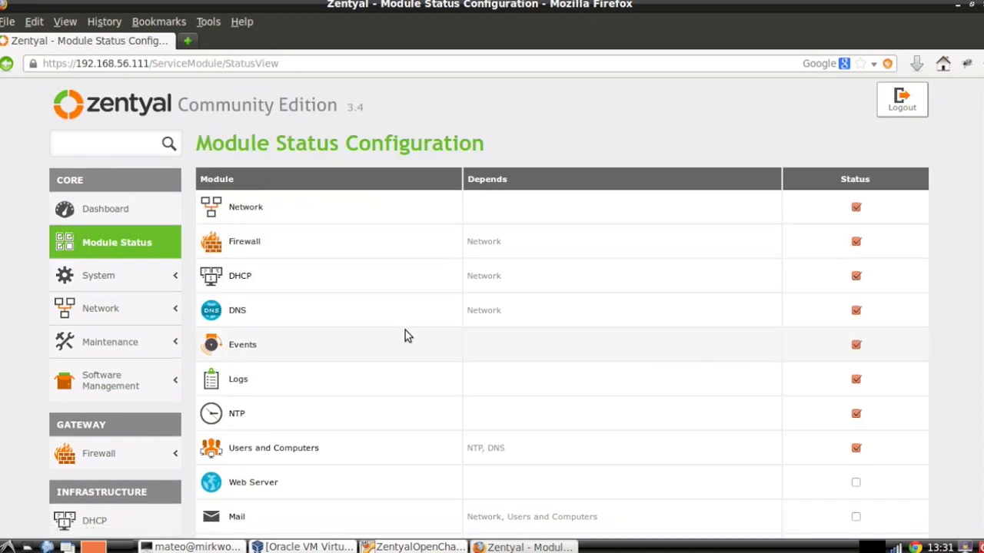
{"action": "scroll", "coordinate": [405, 334], "scroll_direction": "down", "scroll_amount": 5}
{"action": "scroll", "coordinate": [406, 335], "scroll_direction": "up", "scroll_amount": 5}
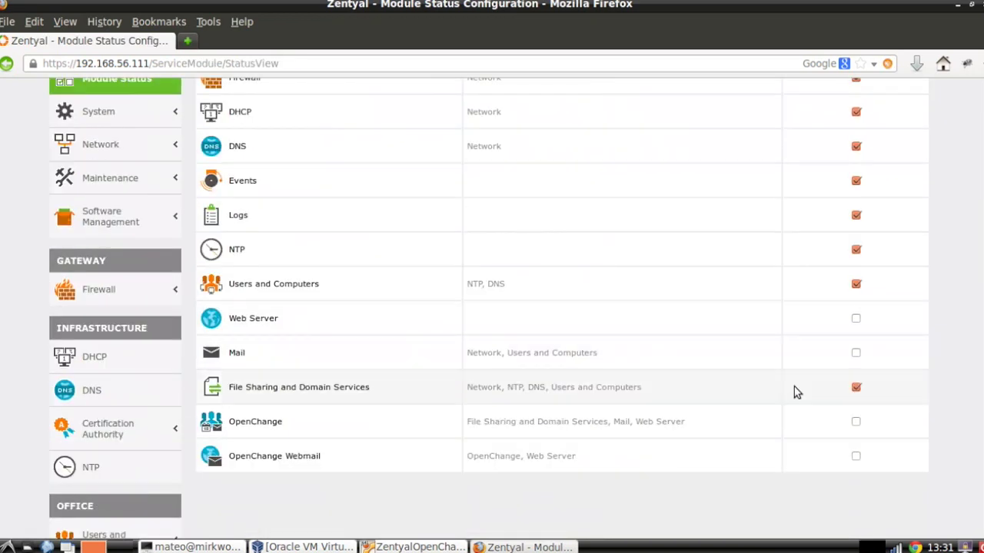
{"action": "scroll", "coordinate": [853, 393], "scroll_direction": "up", "scroll_amount": 5}
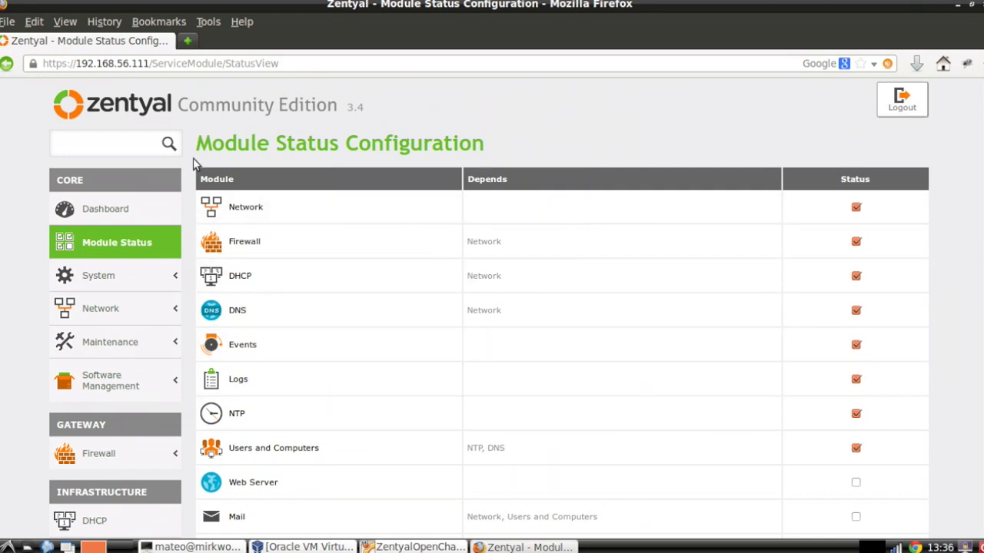
{"action": "scroll", "coordinate": [195, 164], "scroll_direction": "down", "scroll_amount": 2}
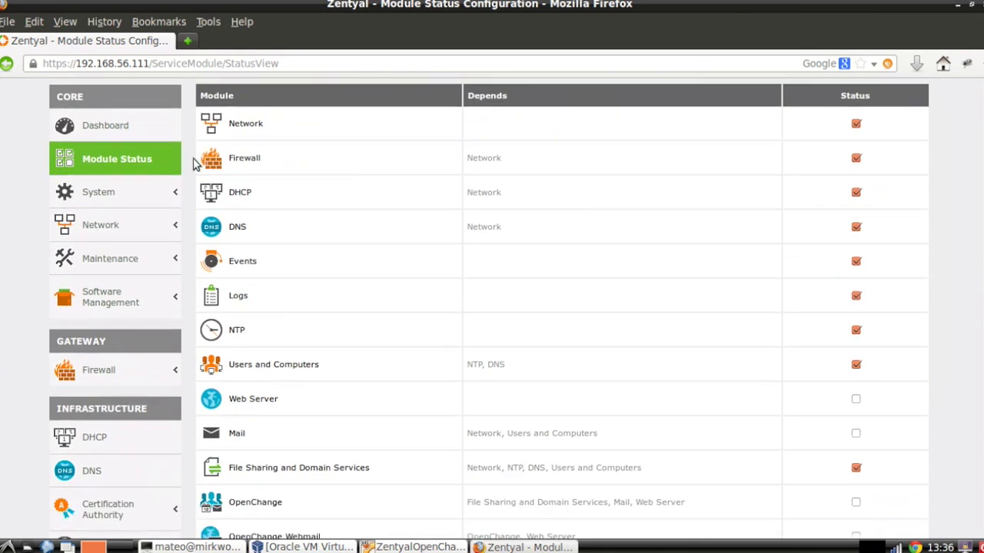
{"action": "scroll", "coordinate": [195, 164], "scroll_direction": "down", "scroll_amount": 8}
{"action": "scroll", "coordinate": [199, 167], "scroll_direction": "up", "scroll_amount": 9}
{"action": "scroll", "coordinate": [194, 169], "scroll_direction": "down", "scroll_amount": 9}
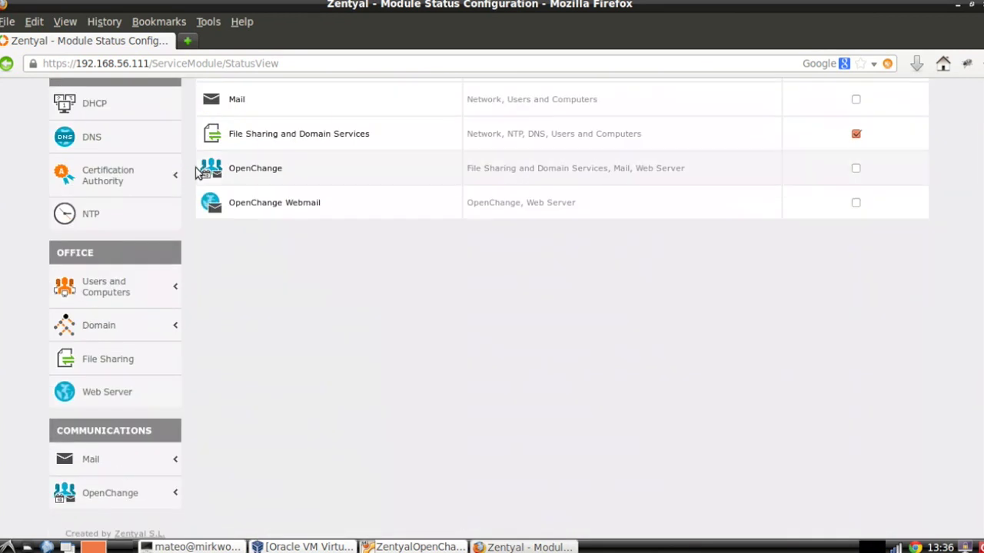
{"action": "left_click", "coordinate": [107, 297]}
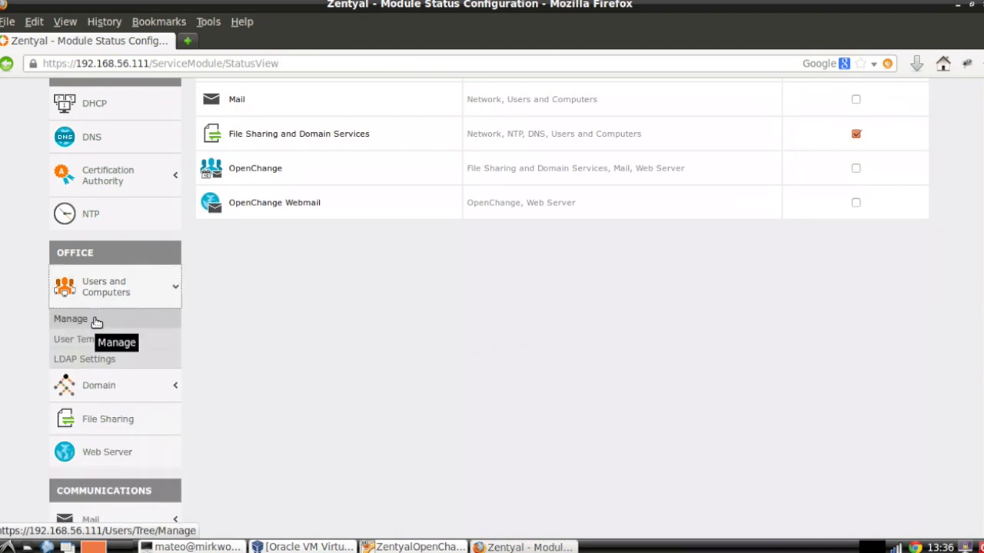
Open the Users and Computers manager and select the Users container under zentyal-domain.lan
{"action": "left_click", "coordinate": [97, 322]}
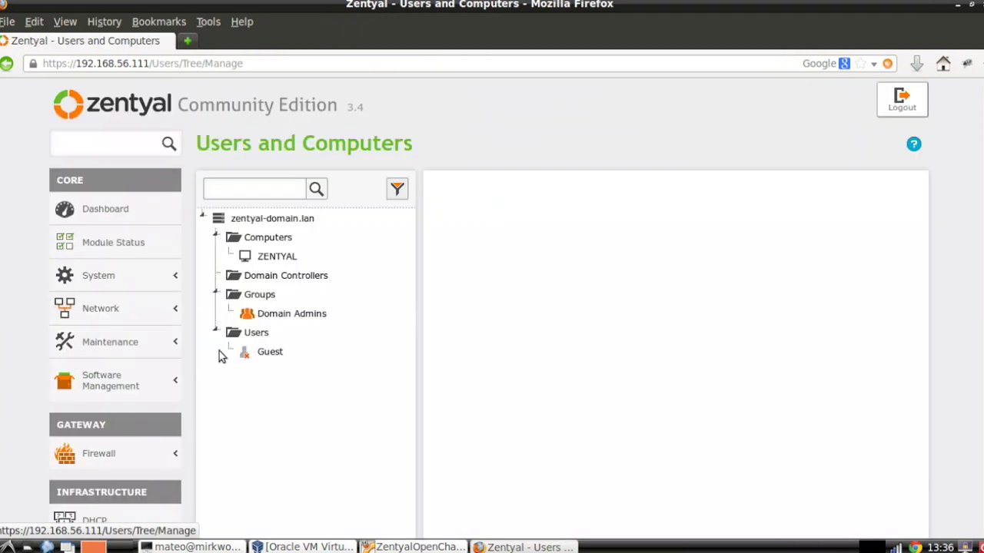
{"action": "scroll", "coordinate": [231, 349], "scroll_direction": "down", "scroll_amount": 1}
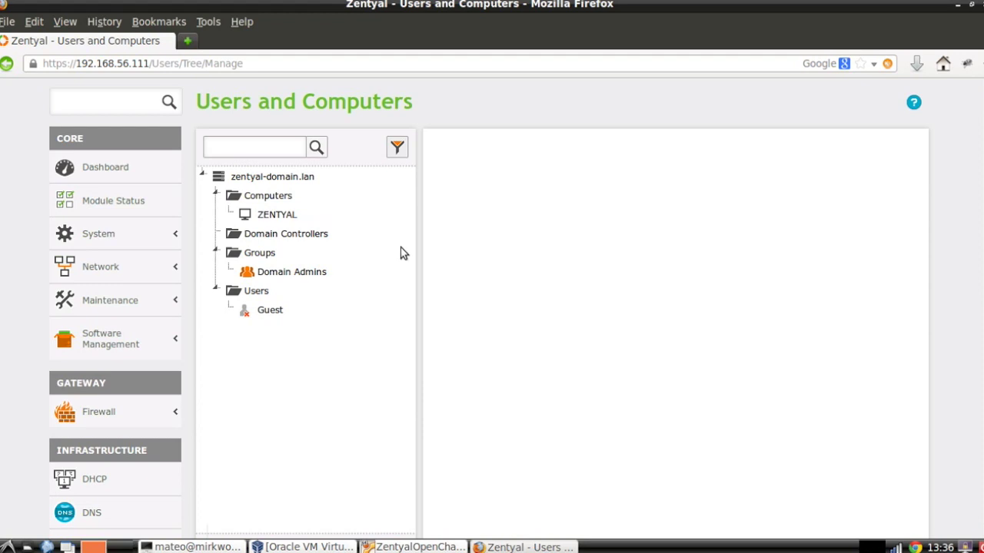
{"action": "scroll", "coordinate": [400, 253], "scroll_direction": "down", "scroll_amount": 2}
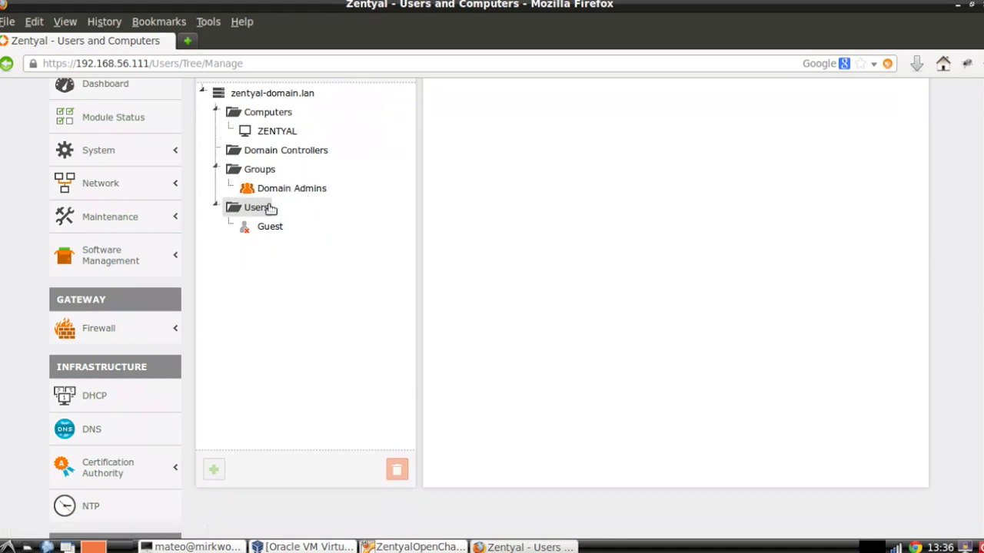
{"action": "left_click", "coordinate": [262, 207]}
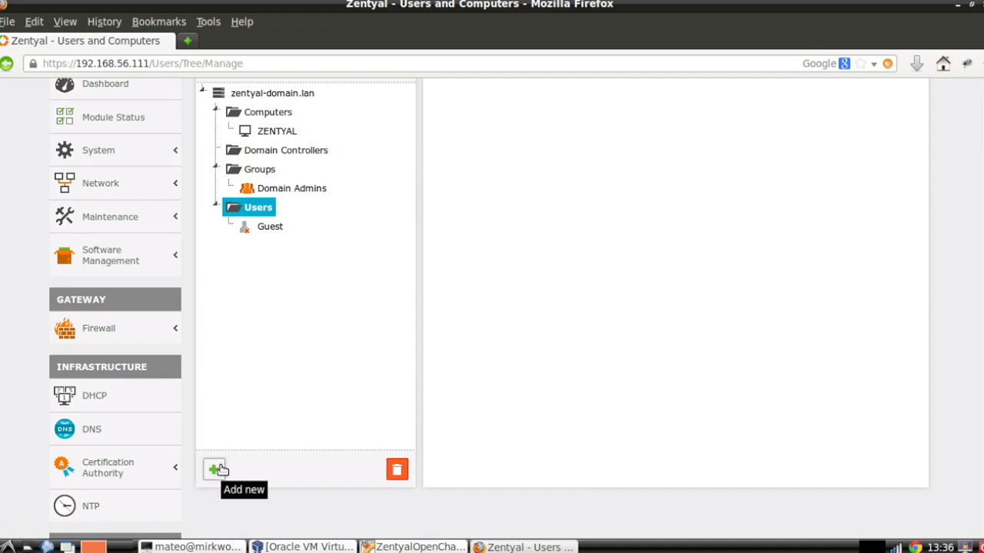
Fill a new user form: user, first and last name domainadmin, plus the account password twice
{"action": "left_click", "coordinate": [215, 469]}
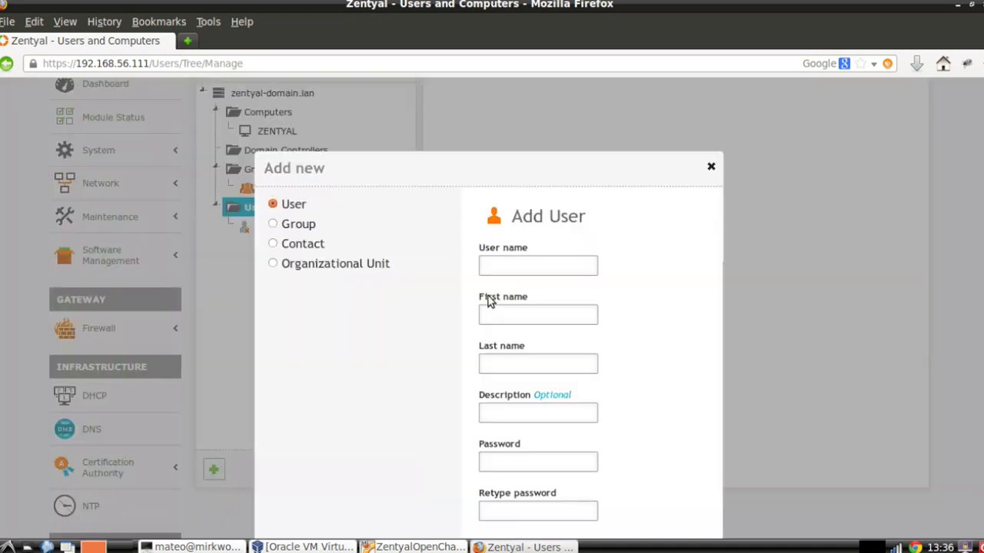
{"action": "left_click", "coordinate": [508, 268]}
{"action": "type", "text": "domainadmin"}
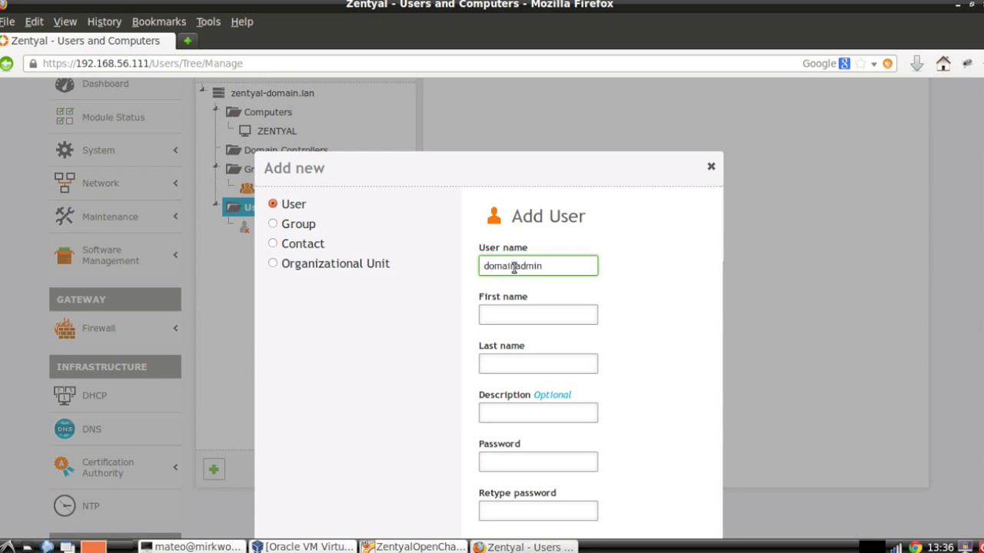
{"action": "double_click", "coordinate": [515, 266]}
{"action": "key", "text": "ctrl+c"}
{"action": "left_click", "coordinate": [512, 320]}
{"action": "key", "text": "ctrl+v"}
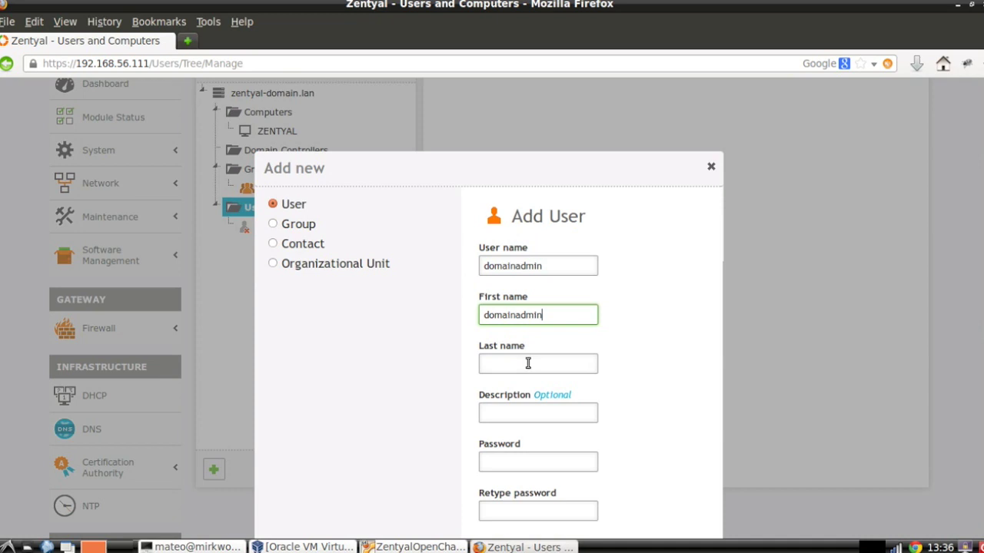
{"action": "left_click", "coordinate": [524, 365]}
{"action": "key", "text": "ctrl+v"}
{"action": "left_click", "coordinate": [516, 462]}
{"action": "key", "text": "ctrl+v"}
{"action": "left_click", "coordinate": [523, 509]}
{"action": "key", "text": "ctrl+v"}
Add the domainadmin user and open its account details
{"action": "scroll", "coordinate": [785, 427], "scroll_direction": "down", "scroll_amount": 2}
{"action": "scroll", "coordinate": [785, 427], "scroll_direction": "down", "scroll_amount": 2}
{"action": "left_click", "coordinate": [498, 426]}
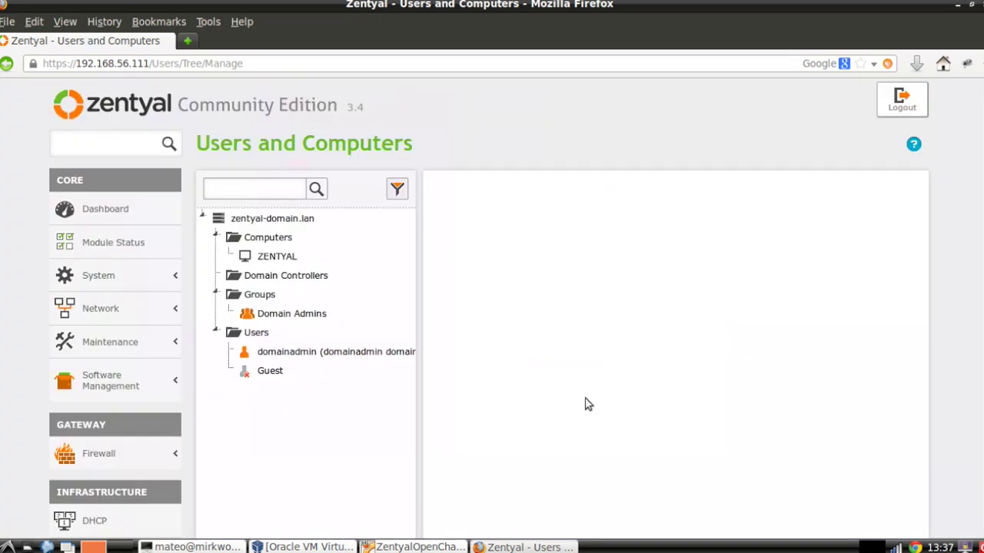
{"action": "left_click", "coordinate": [374, 352]}
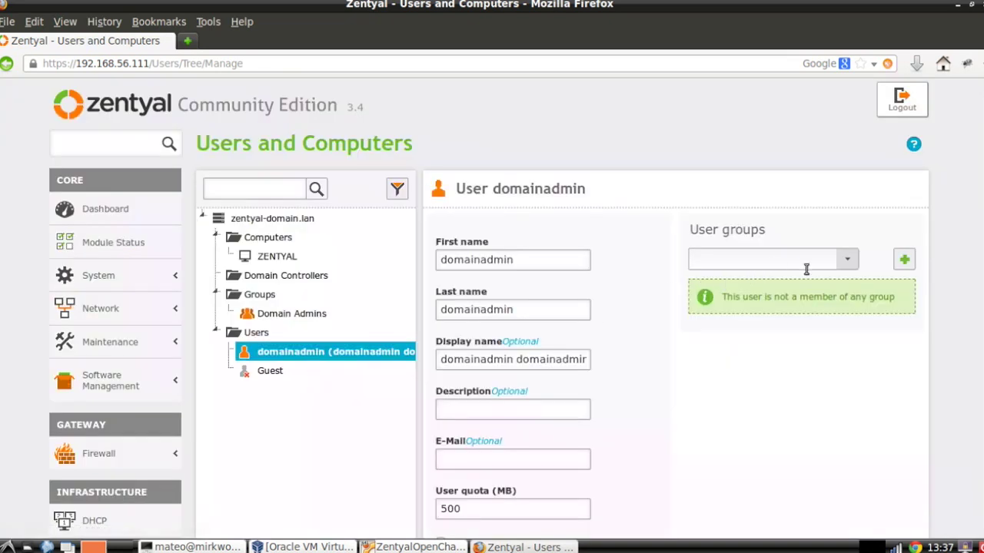
Add domainadmin to the Domain Admins group, then switch to the Windows 7 VirtualBox machine
{"action": "left_click", "coordinate": [847, 259]}
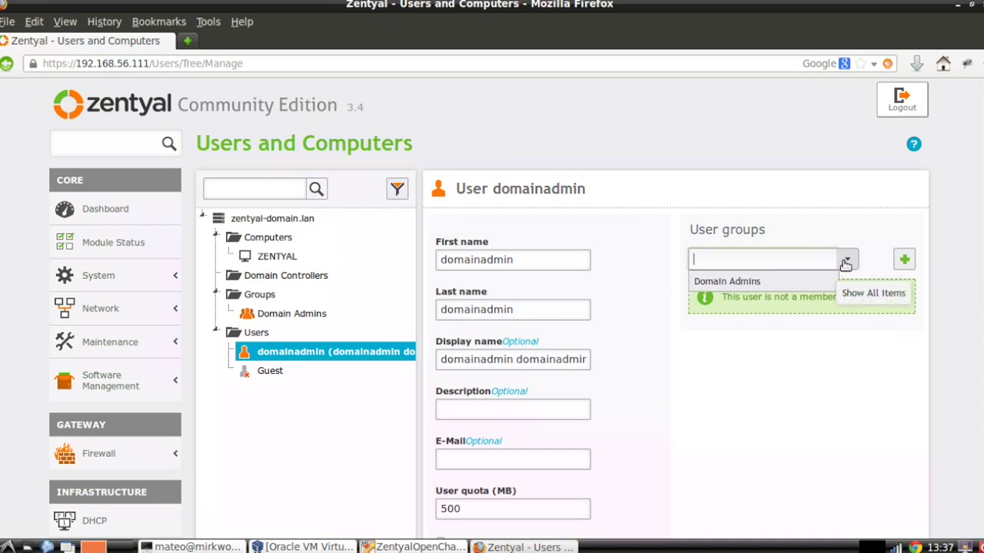
{"action": "left_click", "coordinate": [787, 281]}
{"action": "left_click", "coordinate": [907, 260]}
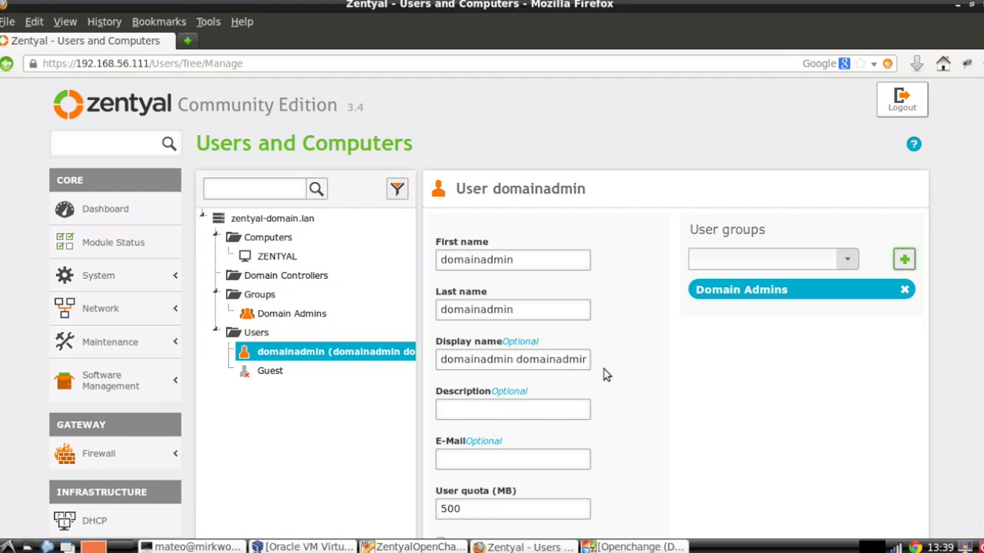
{"action": "left_click", "coordinate": [628, 547]}
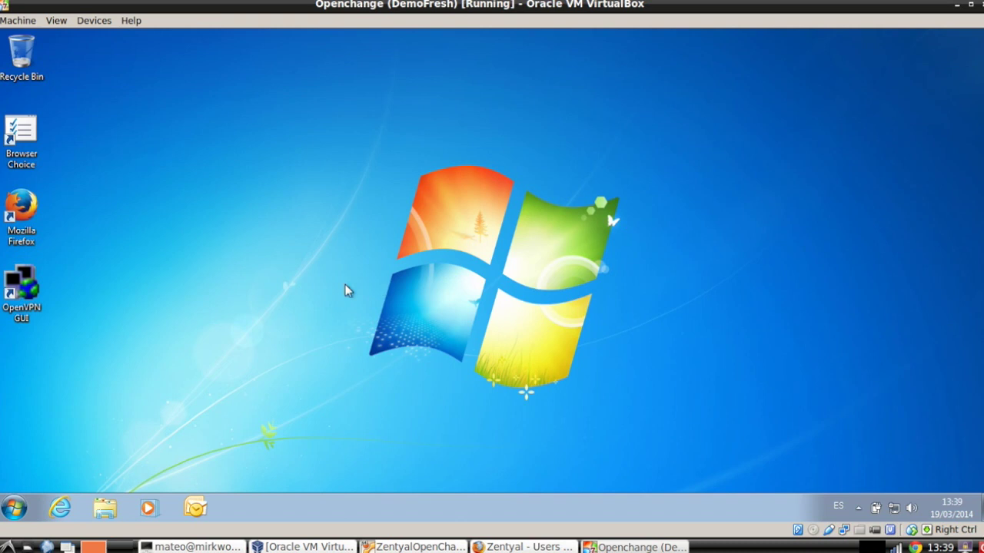
Through Windows' Join a domain settings, set the computer as a member of domain ZENTYAL-DOMAIN.LAN
{"action": "left_click", "coordinate": [14, 507]}
{"action": "type", "text": "join"}
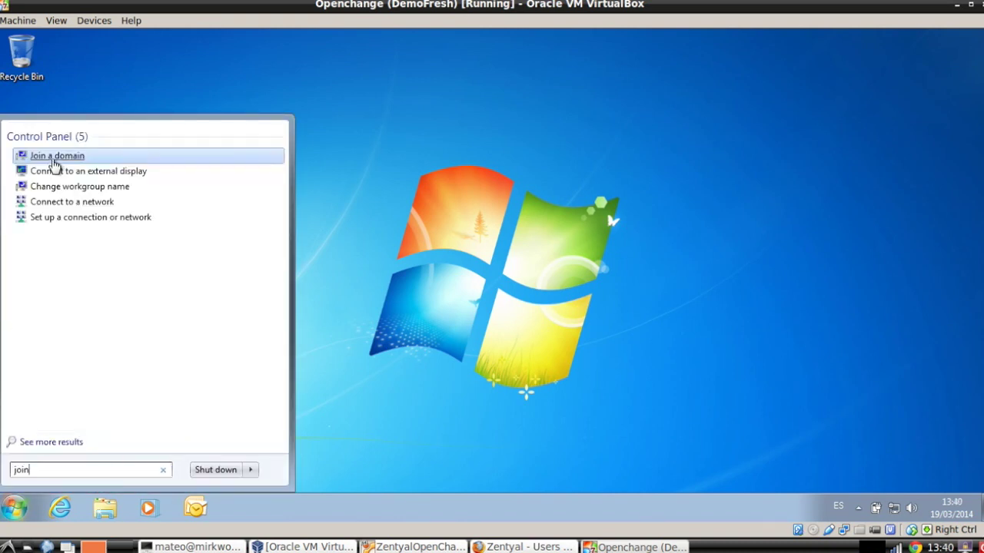
{"action": "left_click", "coordinate": [53, 158]}
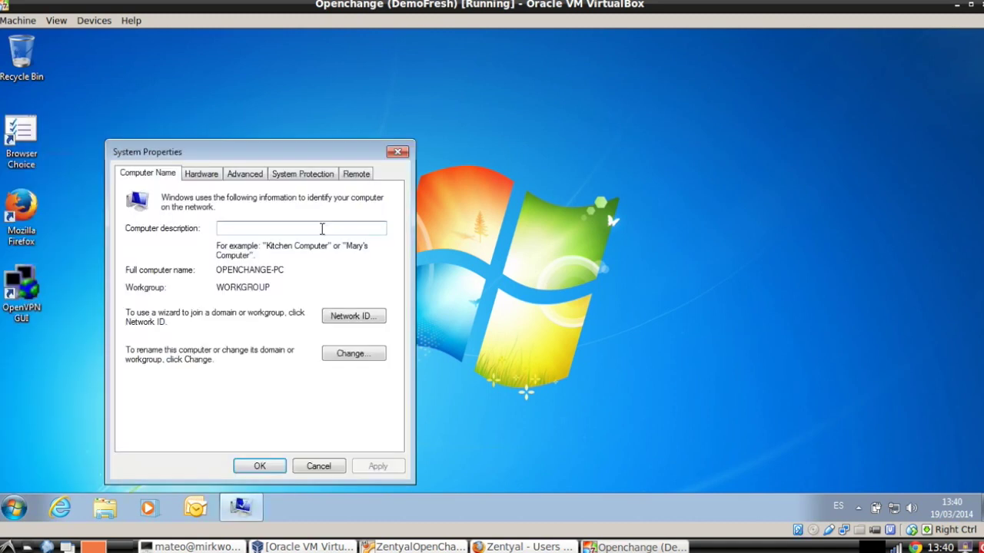
{"action": "left_click", "coordinate": [352, 355]}
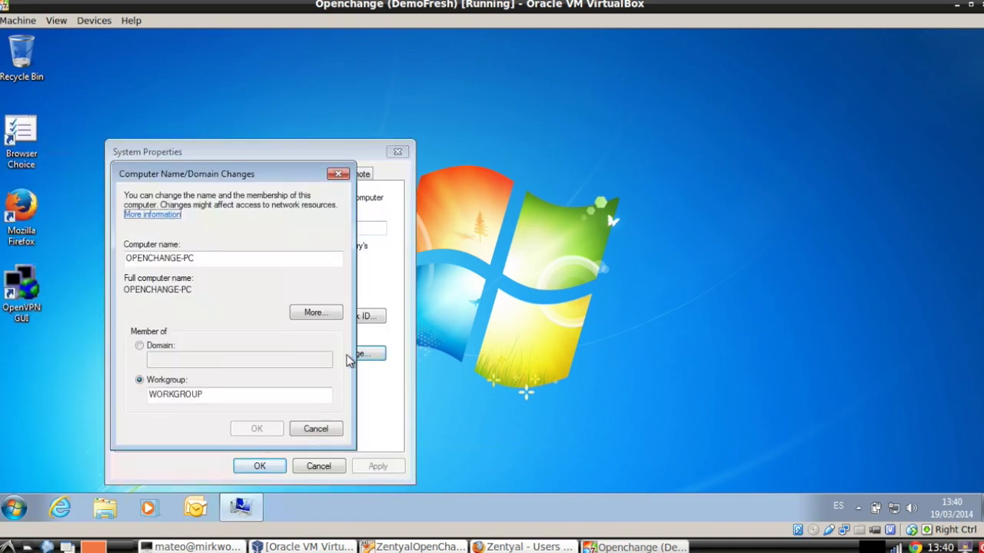
{"action": "left_click", "coordinate": [161, 347]}
{"action": "left_click", "coordinate": [170, 359]}
{"action": "type", "text": "ZENTYAL-DOM"}
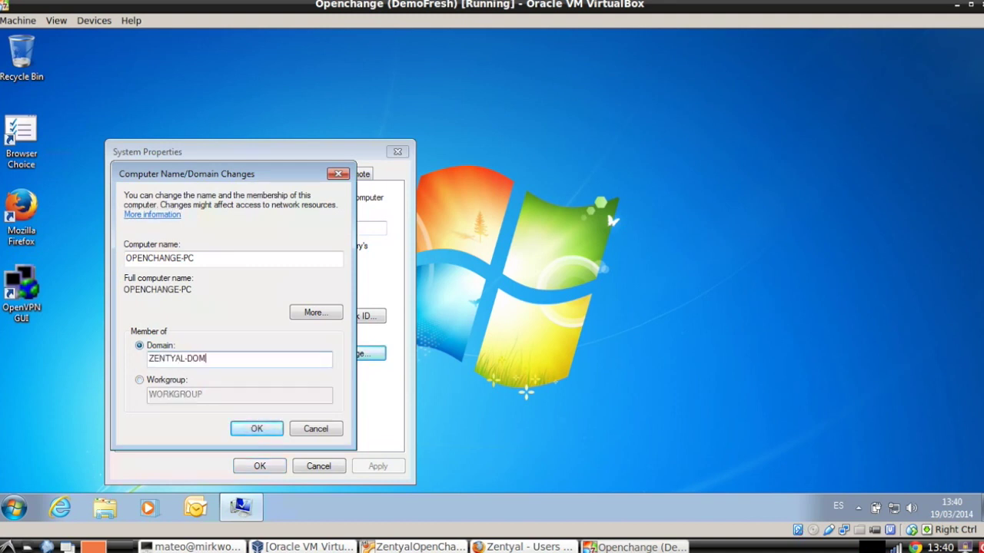
{"action": "type", "text": "AIN.LAN"}
{"action": "key", "text": "Return"}
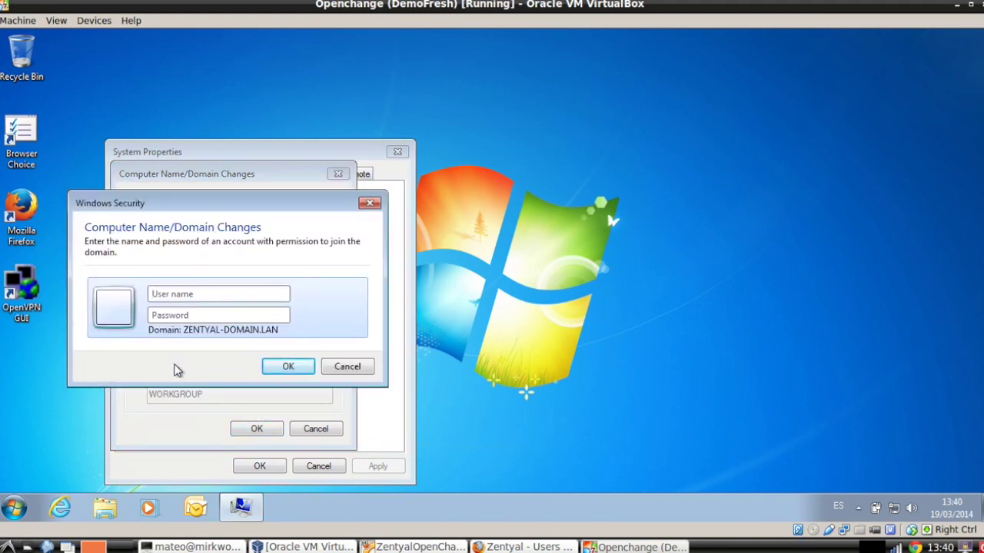
Authenticate as domainadmin with its password and acknowledge the welcome and restart messages
{"action": "left_click_drag", "start_coordinate": [235, 208], "coordinate": [474, 96]}
{"action": "type", "text": "domainadmin"}
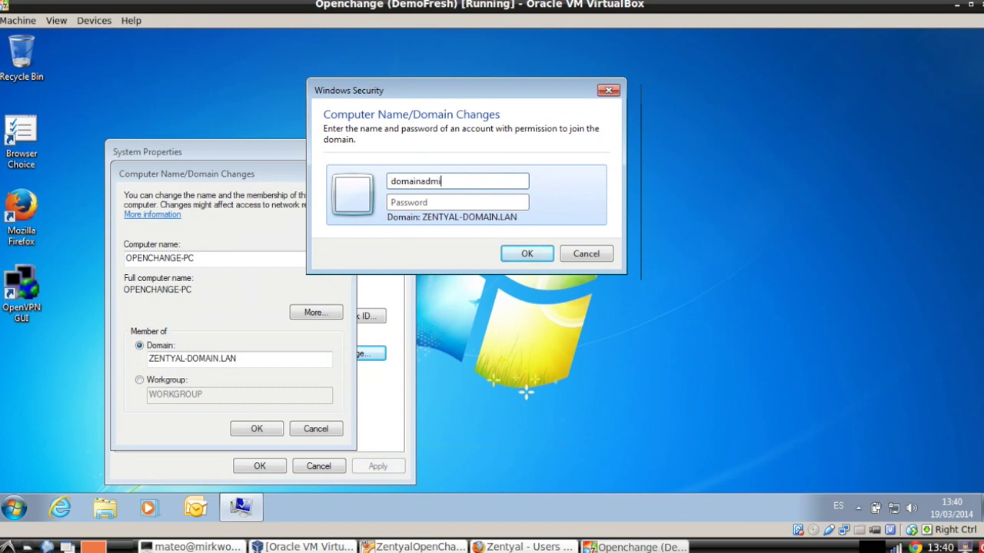
{"action": "key", "text": "Tab"}
{"action": "type", "text": "***"}
{"action": "key", "text": "BackSpace"}
{"action": "key", "text": "BackSpace"}
{"action": "key", "text": "BackSpace"}
{"action": "type", "text": "***********"}
{"action": "key", "text": "Return"}
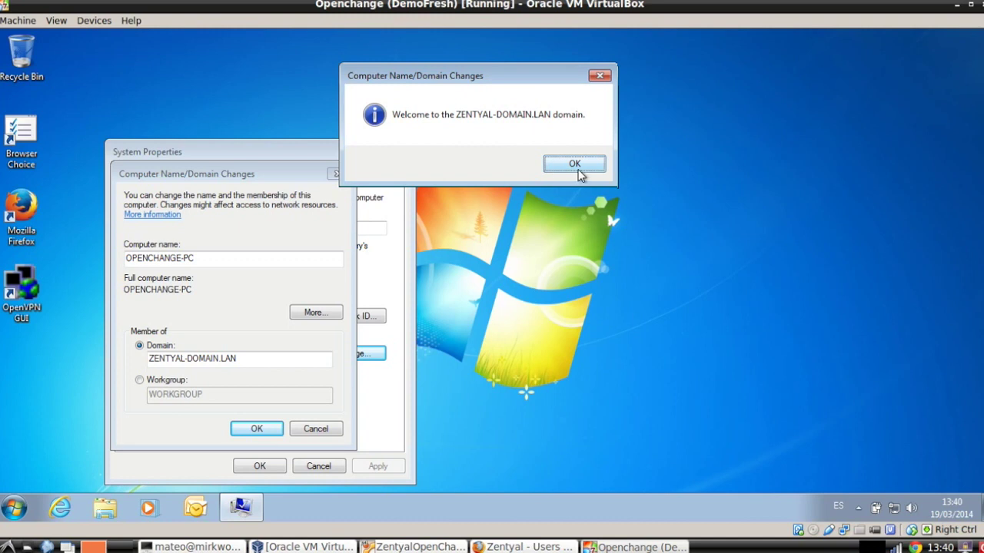
{"action": "left_click", "coordinate": [578, 169]}
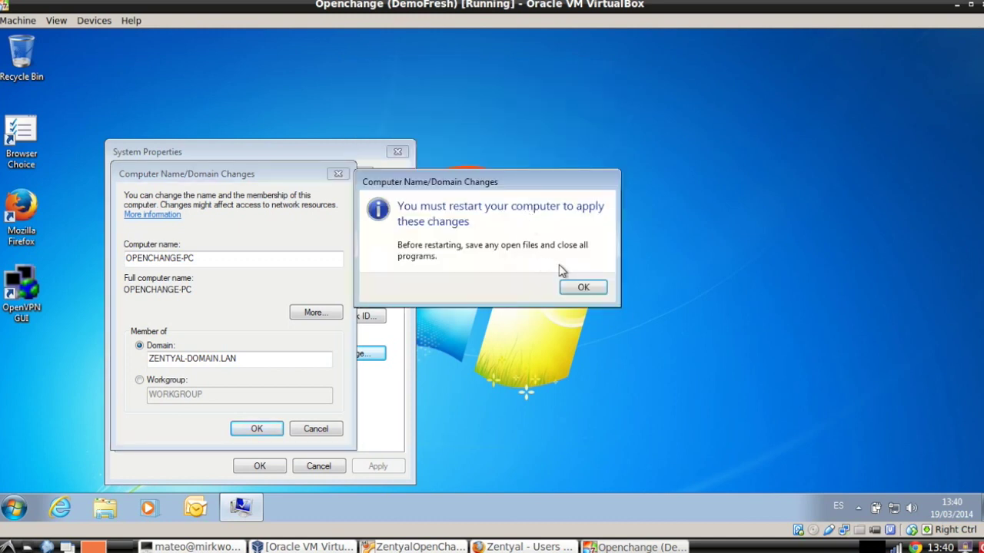
{"action": "left_click", "coordinate": [577, 287]}
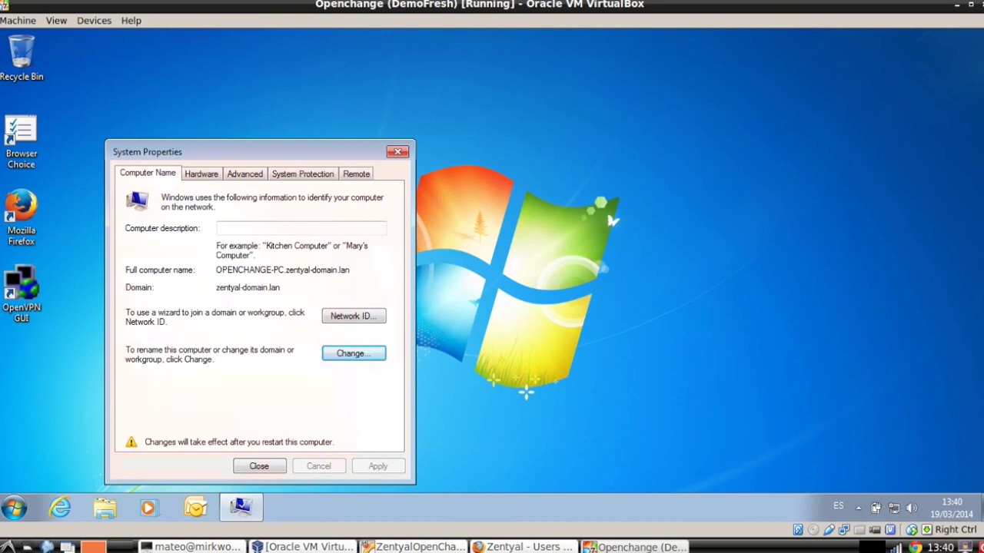
Back in Zentyal, reload Users and Computers and select OPENCHANGE-PC under Computers
{"action": "left_click", "coordinate": [527, 546]}
{"action": "scroll", "coordinate": [226, 391], "scroll_direction": "down", "scroll_amount": 10}
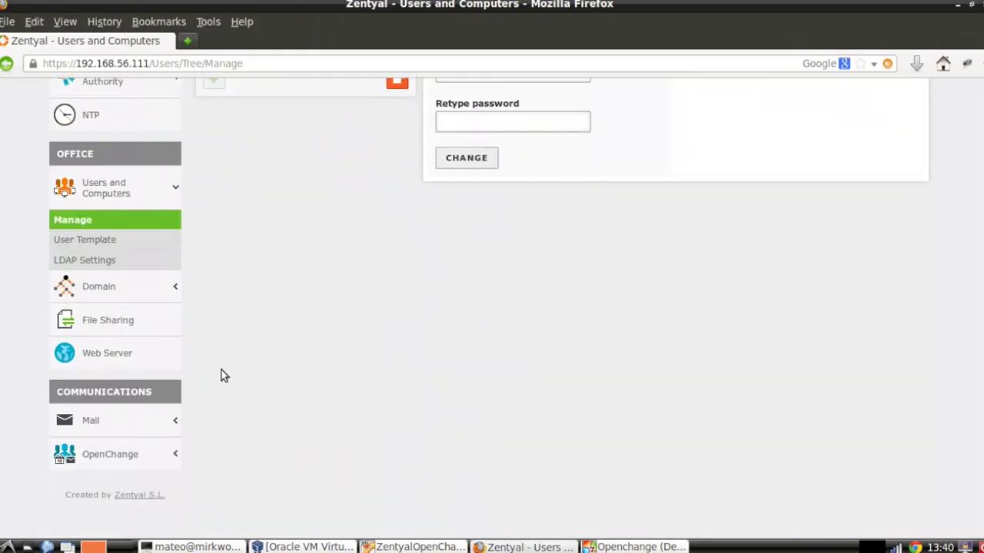
{"action": "left_click", "coordinate": [97, 230]}
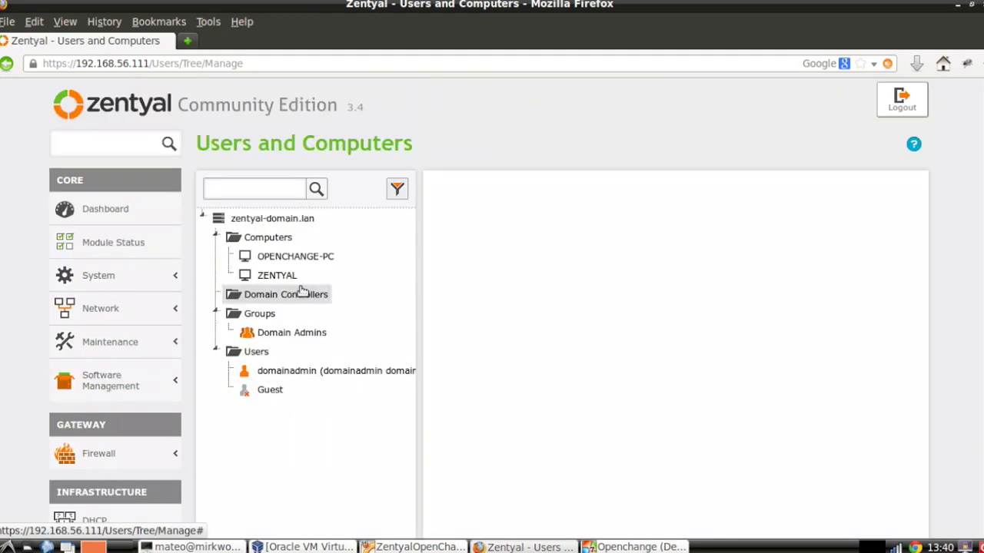
{"action": "left_click", "coordinate": [300, 261]}
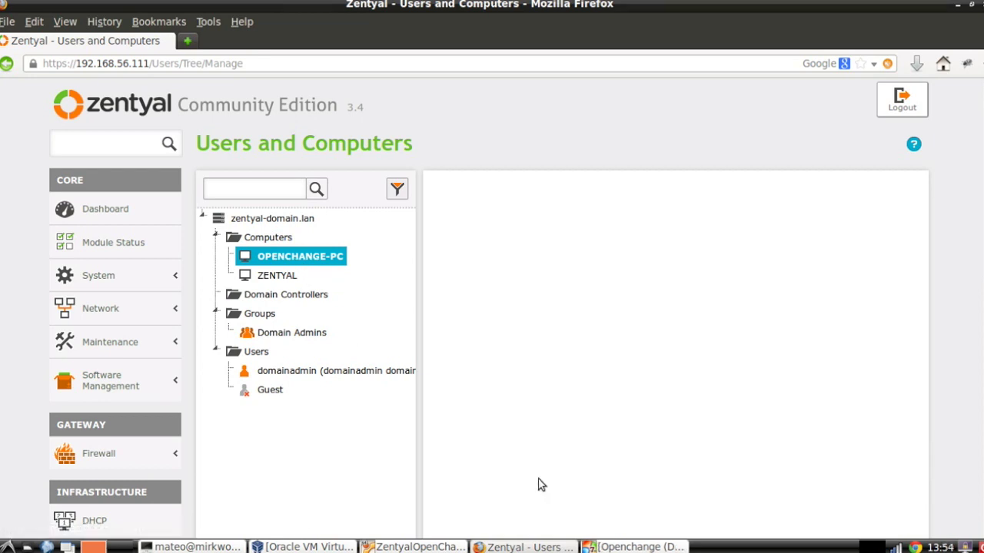
{"action": "scroll", "coordinate": [518, 391], "scroll_direction": "down", "scroll_amount": 1}
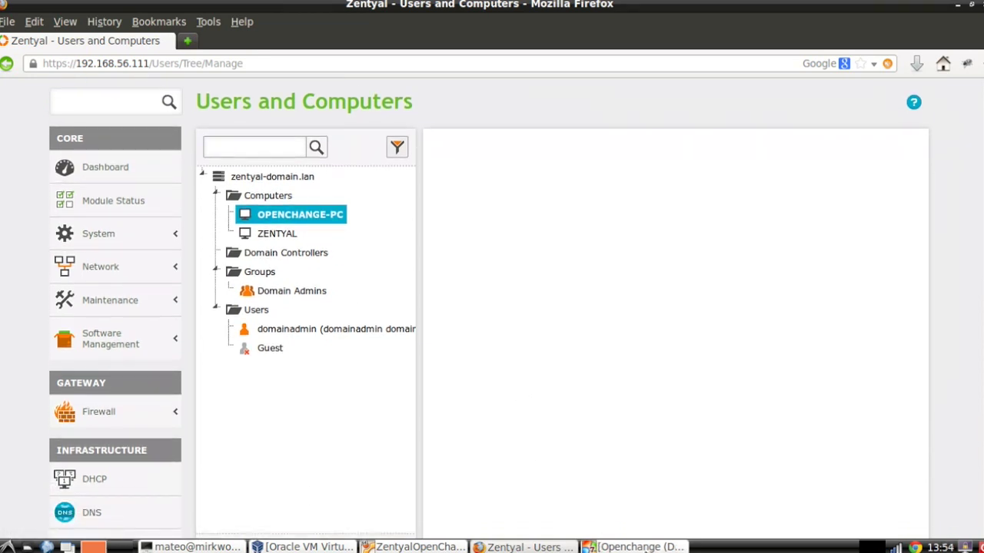
{"action": "scroll", "coordinate": [464, 344], "scroll_direction": "down", "scroll_amount": 1}
{"action": "scroll", "coordinate": [464, 344], "scroll_direction": "down", "scroll_amount": 3}
{"action": "scroll", "coordinate": [461, 343], "scroll_direction": "up", "scroll_amount": 2}
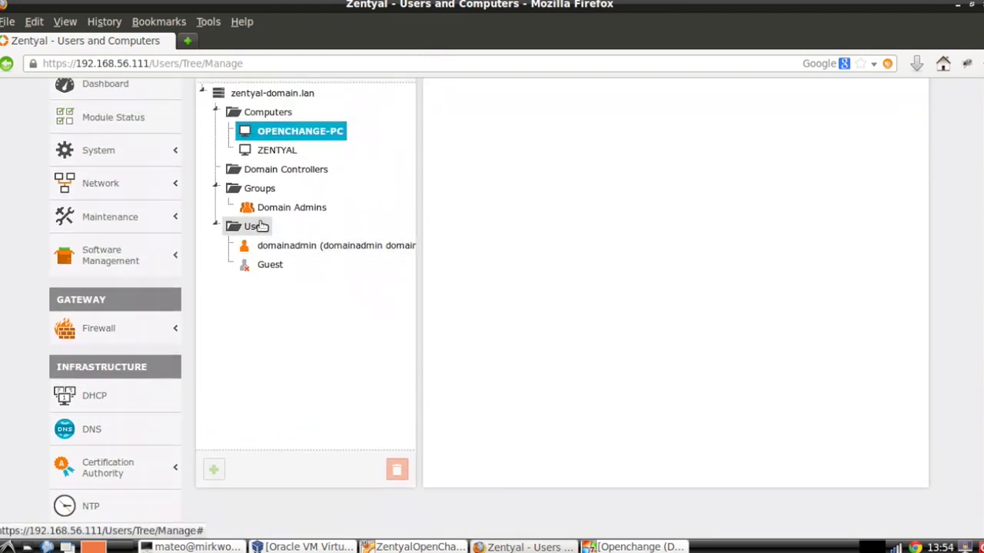
Start a new user under Users with user name jdoe, first name john, last name doe
{"action": "left_click", "coordinate": [230, 225]}
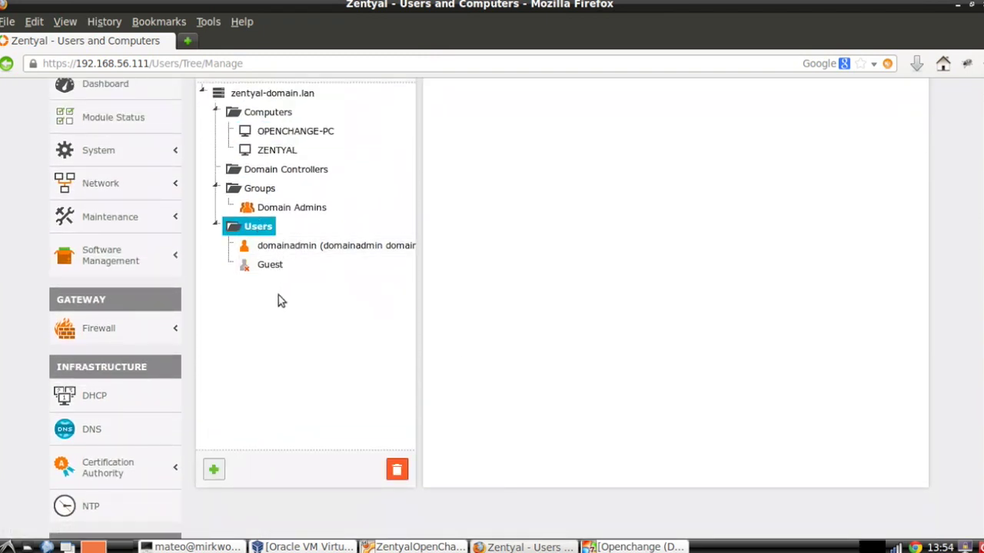
{"action": "left_click", "coordinate": [215, 470]}
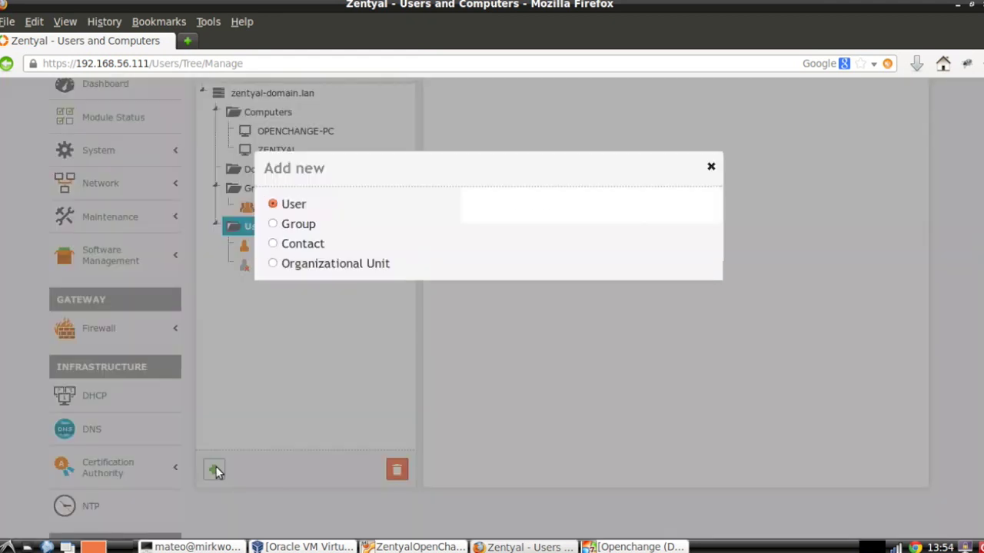
{"action": "scroll", "coordinate": [570, 274], "scroll_direction": "down", "scroll_amount": 2}
{"action": "left_click", "coordinate": [542, 185]}
{"action": "type", "text": "jdoe"}
{"action": "key", "text": "Tab"}
{"action": "type", "text": "john"}
{"action": "key", "text": "Tab"}
{"action": "type", "text": "doe"}
Enter the user's password twice and create the jdoe account
{"action": "scroll", "coordinate": [538, 219], "scroll_direction": "down", "scroll_amount": 1}
{"action": "scroll", "coordinate": [534, 231], "scroll_direction": "up", "scroll_amount": 1}
{"action": "double_click", "coordinate": [530, 239]}
{"action": "left_click", "coordinate": [527, 377]}
{"action": "type", "text": "1234"}
{"action": "left_click", "coordinate": [524, 427]}
{"action": "type", "text": "1234"}
{"action": "left_click", "coordinate": [498, 507]}
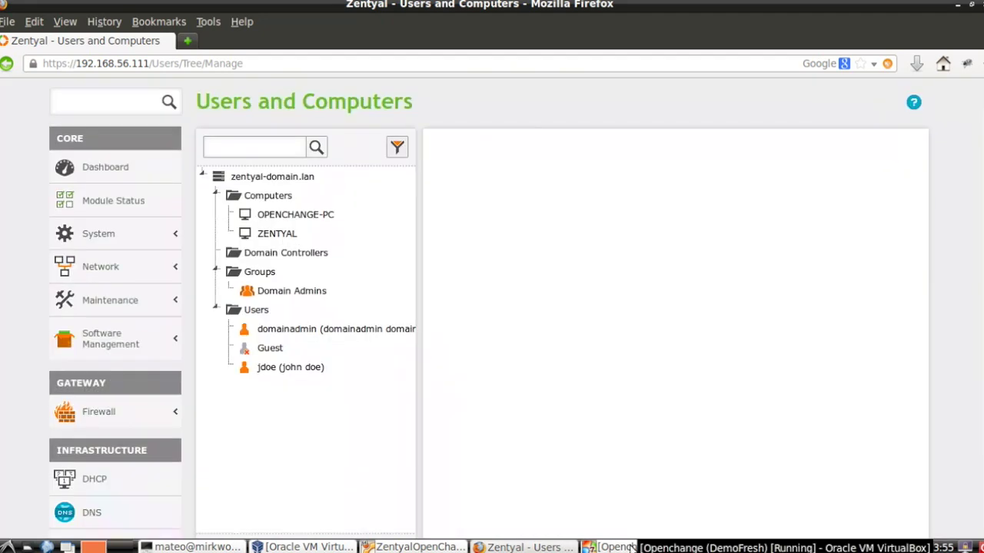
On the Windows 7 client, sign in as Other User jdoe with its password and bring up Start search
{"action": "left_click", "coordinate": [632, 546]}
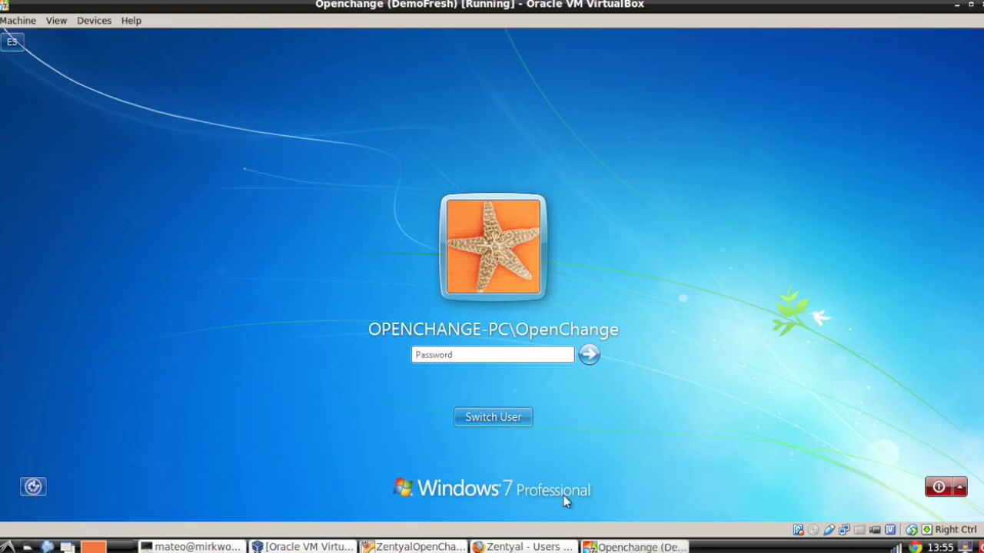
{"action": "left_click", "coordinate": [501, 419]}
{"action": "left_click", "coordinate": [550, 329]}
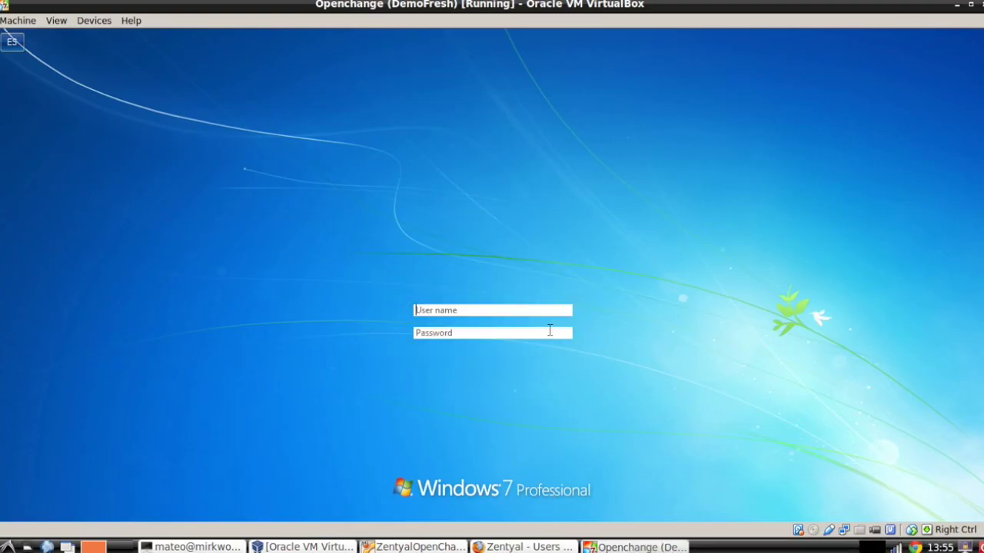
{"action": "type", "text": "jdoe"}
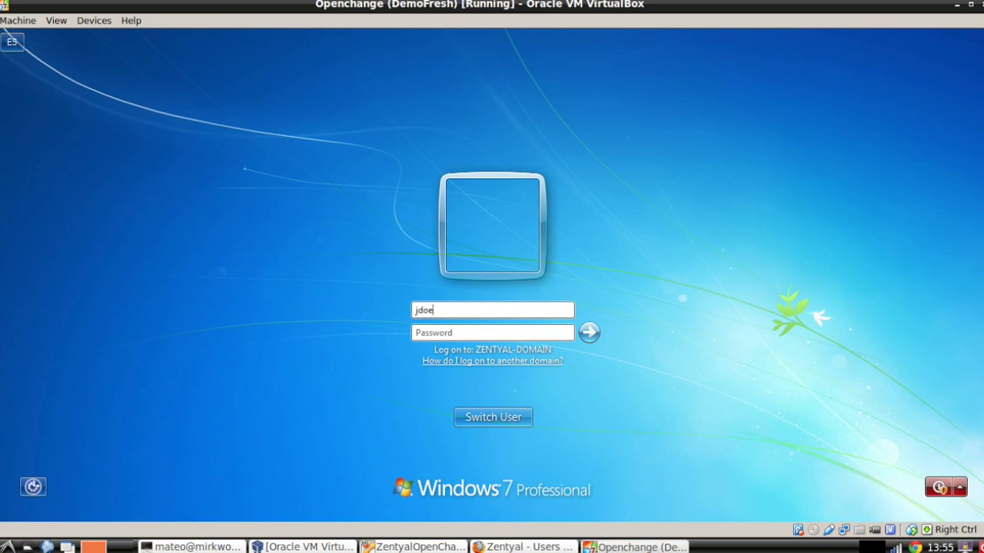
{"action": "key", "text": "Tab"}
{"action": "type", "text": "foobar"}
{"action": "key", "text": "Return"}
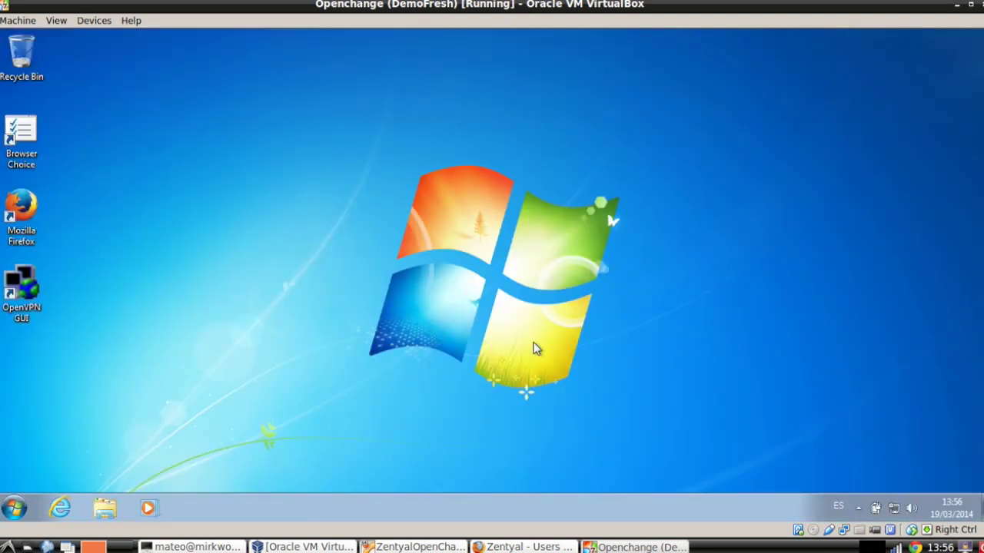
{"action": "left_click", "coordinate": [16, 508]}
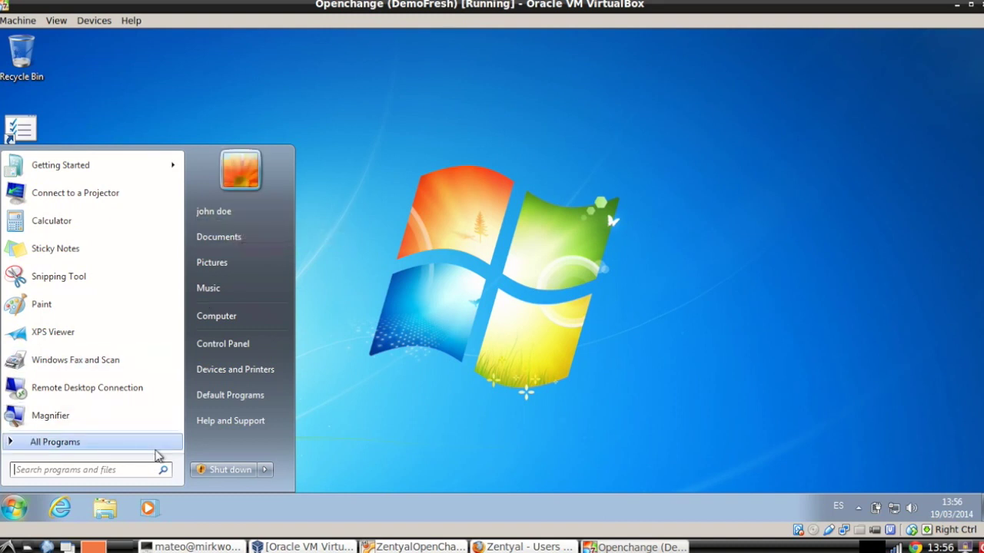
Launch cmd, run klist to review jdoe's six ZENTYAL-DOMAIN.LAN Kerberos tickets, then close the console
{"action": "type", "text": "cmd"}
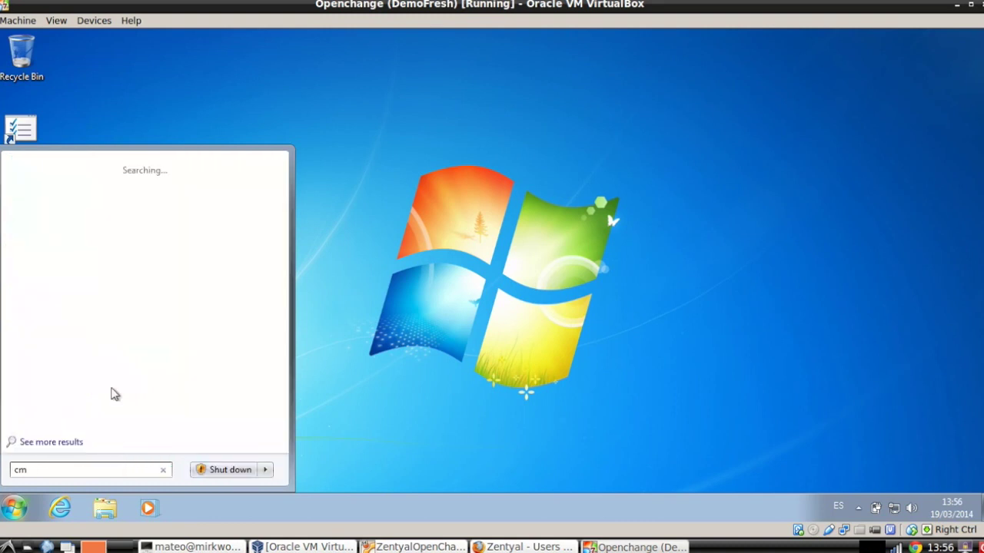
{"action": "left_click", "coordinate": [47, 189]}
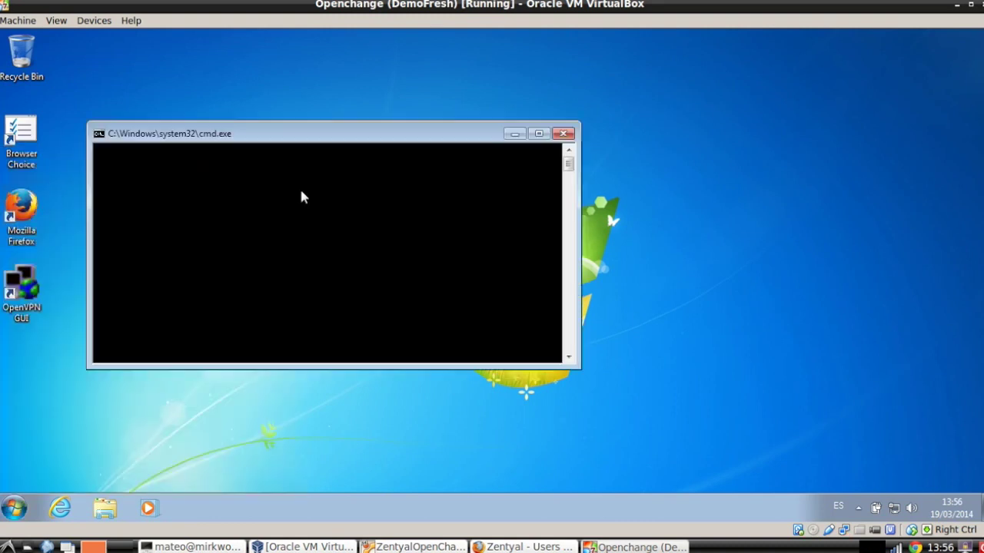
{"action": "type", "text": "klist"}
{"action": "key", "text": "Return"}
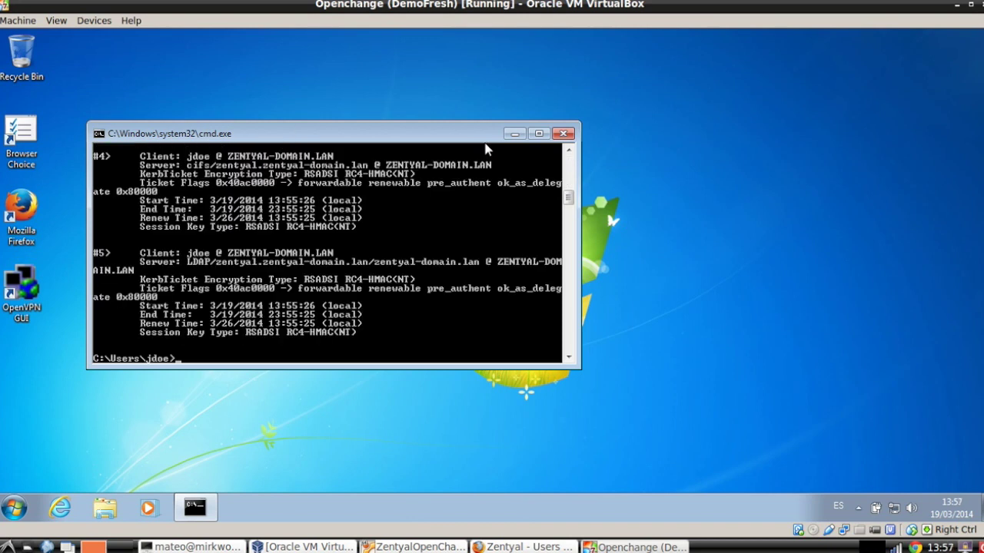
{"action": "left_click", "coordinate": [569, 151]}
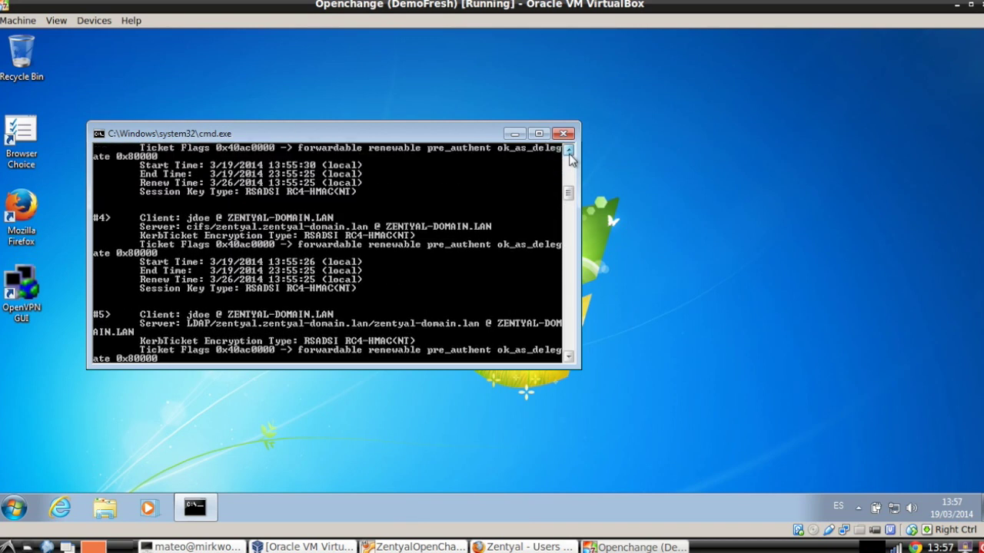
{"action": "left_click_drag", "start_coordinate": [569, 151], "coordinate": [569, 154]}
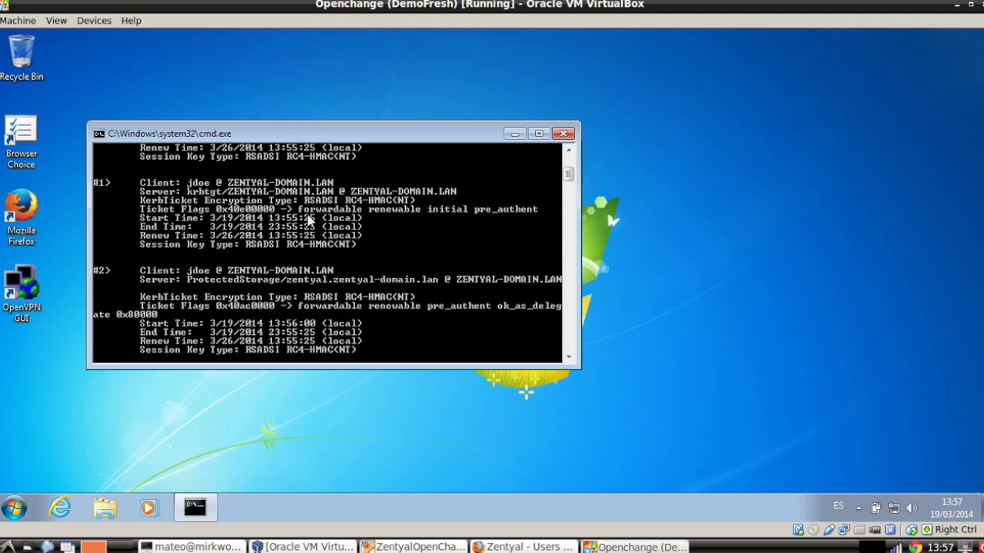
{"action": "left_click_drag", "start_coordinate": [569, 154], "coordinate": [570, 155]}
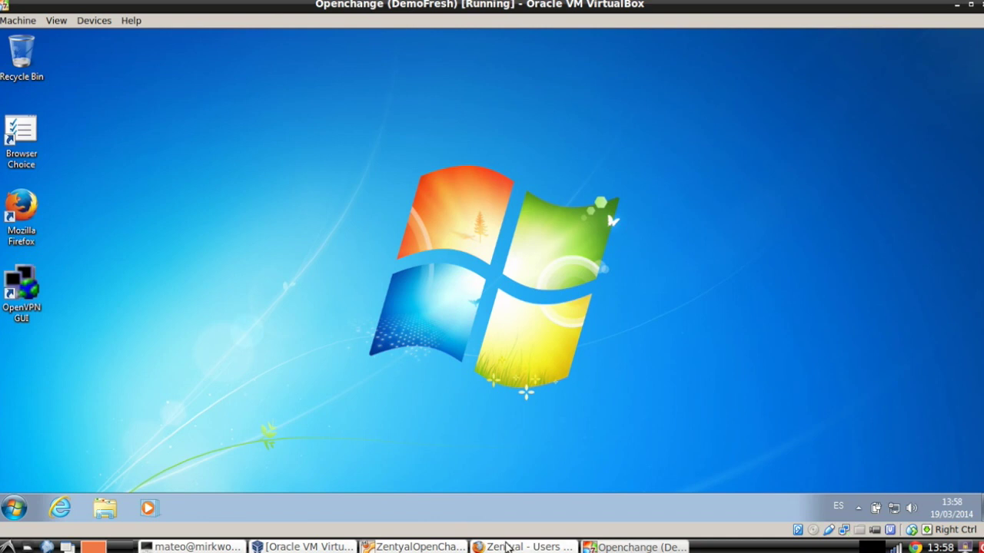
Under Office > File Sharing, add the share marketing with directory marketing and comment marketing
{"action": "left_click", "coordinate": [506, 546]}
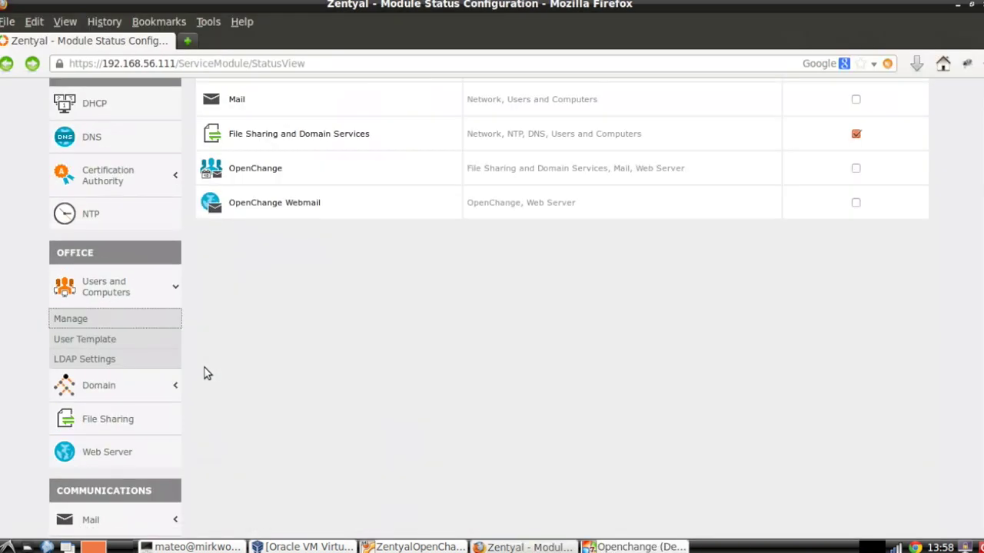
{"action": "scroll", "coordinate": [208, 369], "scroll_direction": "down", "scroll_amount": 3}
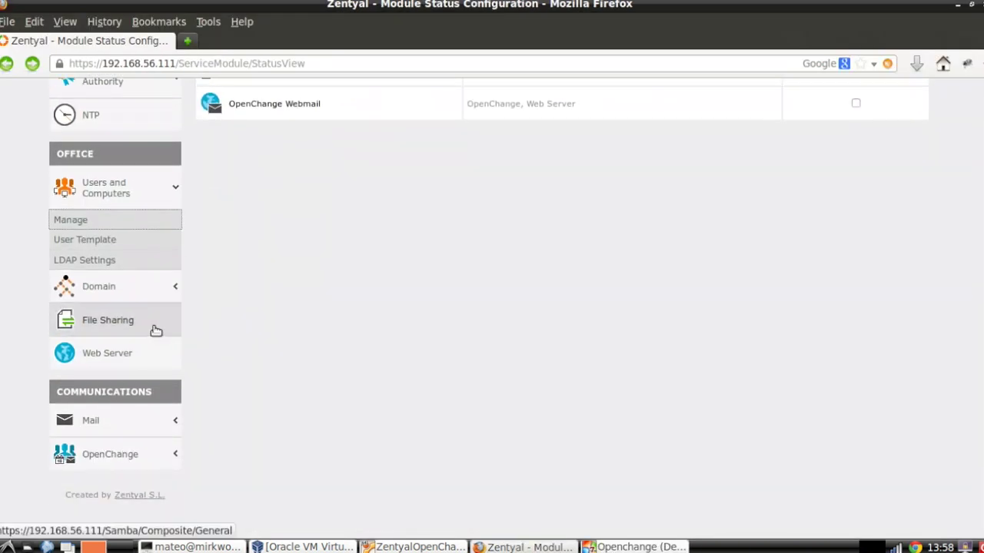
{"action": "left_click", "coordinate": [105, 321]}
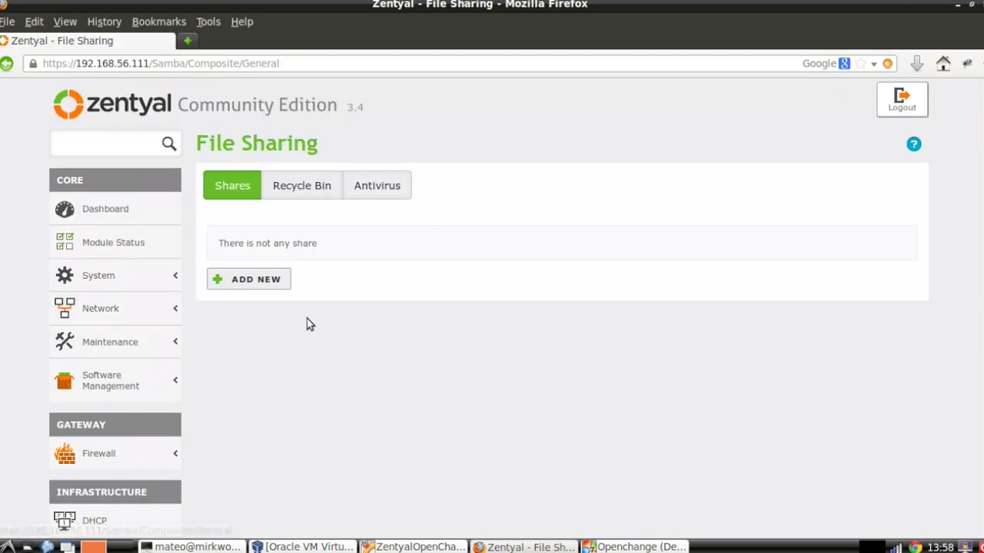
{"action": "left_click", "coordinate": [271, 280]}
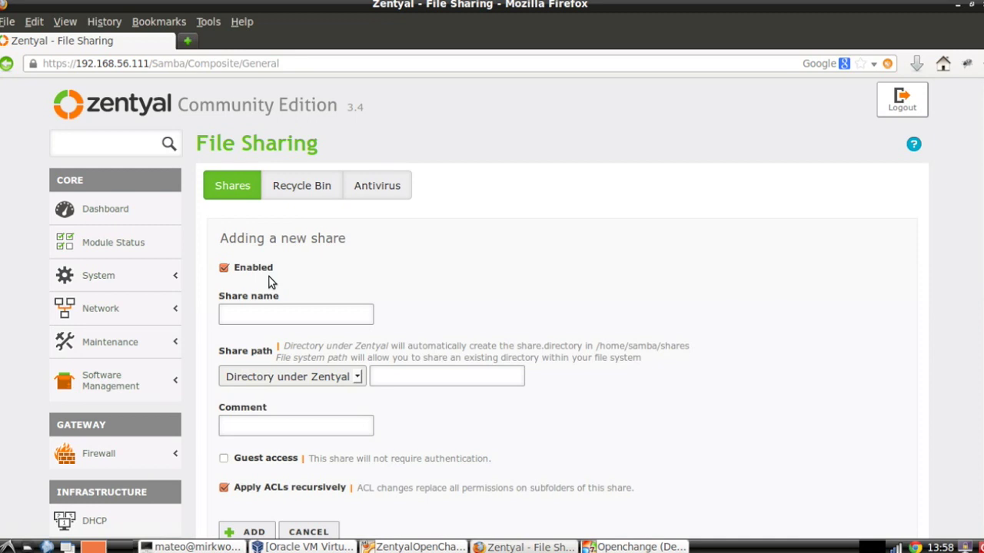
{"action": "left_click", "coordinate": [303, 314]}
{"action": "scroll", "coordinate": [444, 303], "scroll_direction": "down", "scroll_amount": 2}
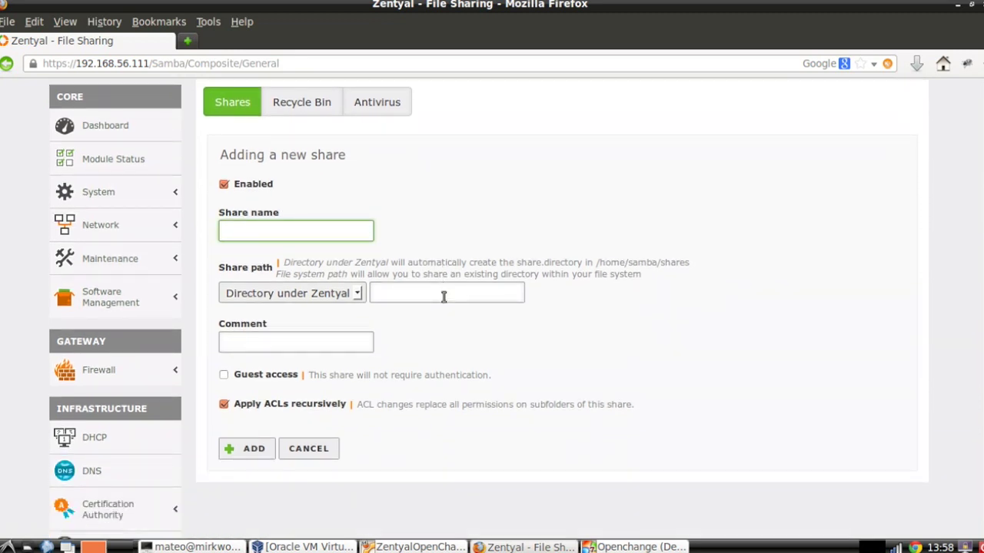
{"action": "type", "text": "marketing"}
{"action": "key", "text": "Tab"}
{"action": "key", "text": "Tab"}
{"action": "type", "text": "marketing"}
{"action": "key", "text": "Tab"}
{"action": "type", "text": "marketing"}
{"action": "left_click", "coordinate": [296, 419]}
{"action": "left_click", "coordinate": [253, 448]}
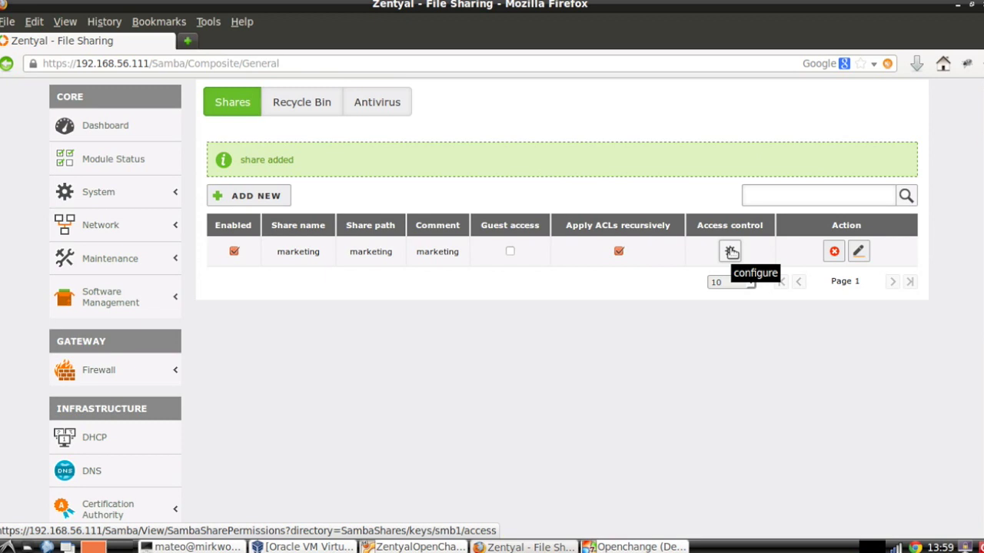
Add an access rule to the marketing share giving user jdoe Read and write permission
{"action": "left_click", "coordinate": [731, 251]}
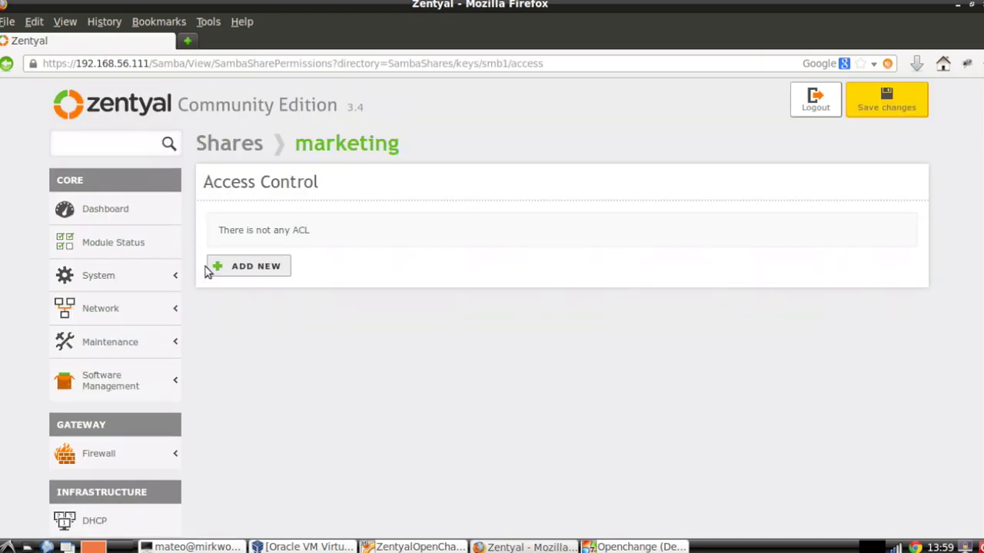
{"action": "left_click", "coordinate": [245, 271]}
{"action": "left_click", "coordinate": [264, 279]}
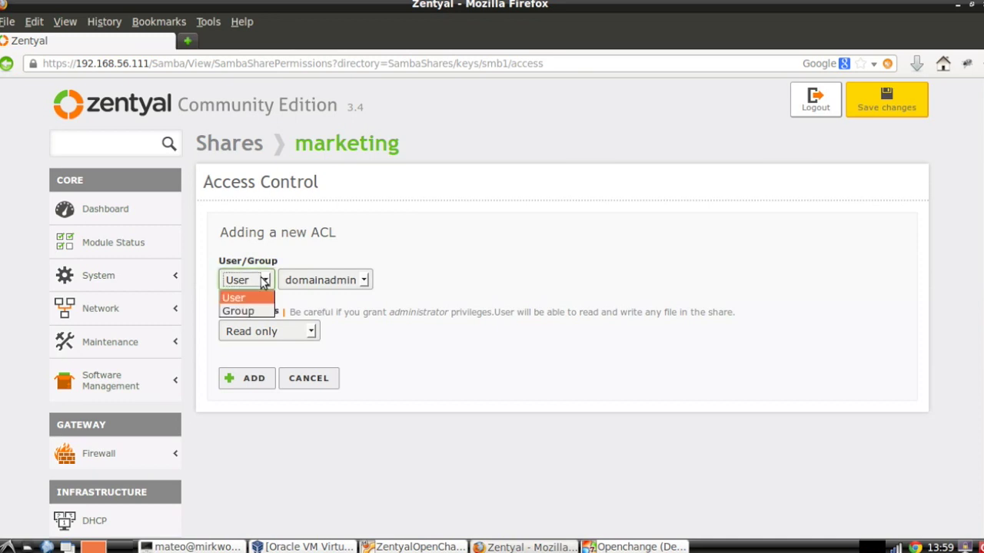
{"action": "left_click", "coordinate": [259, 293]}
{"action": "left_click", "coordinate": [323, 279]}
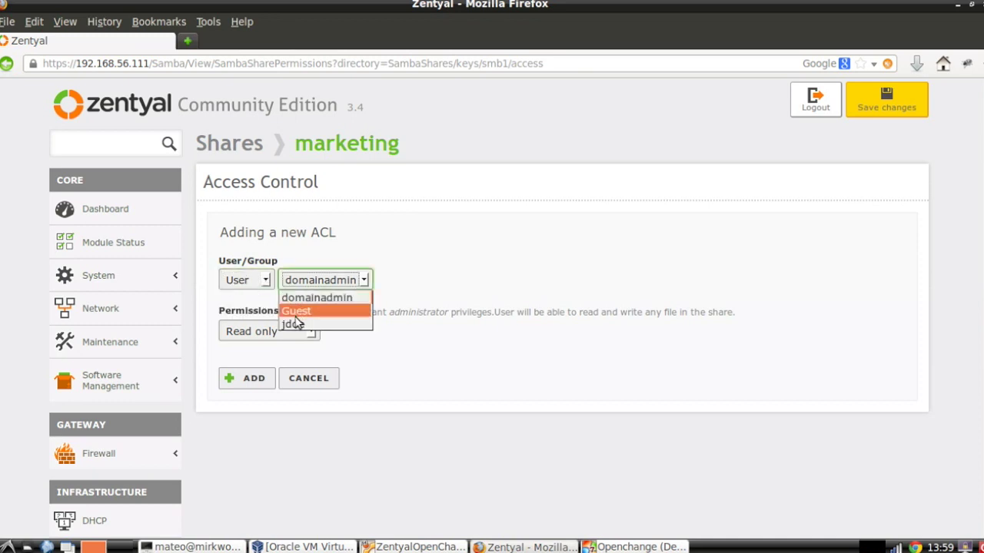
{"action": "left_click", "coordinate": [300, 322]}
{"action": "left_click", "coordinate": [295, 332]}
{"action": "left_click", "coordinate": [285, 350]}
{"action": "key", "text": "Down"}
{"action": "left_click", "coordinate": [258, 377]}
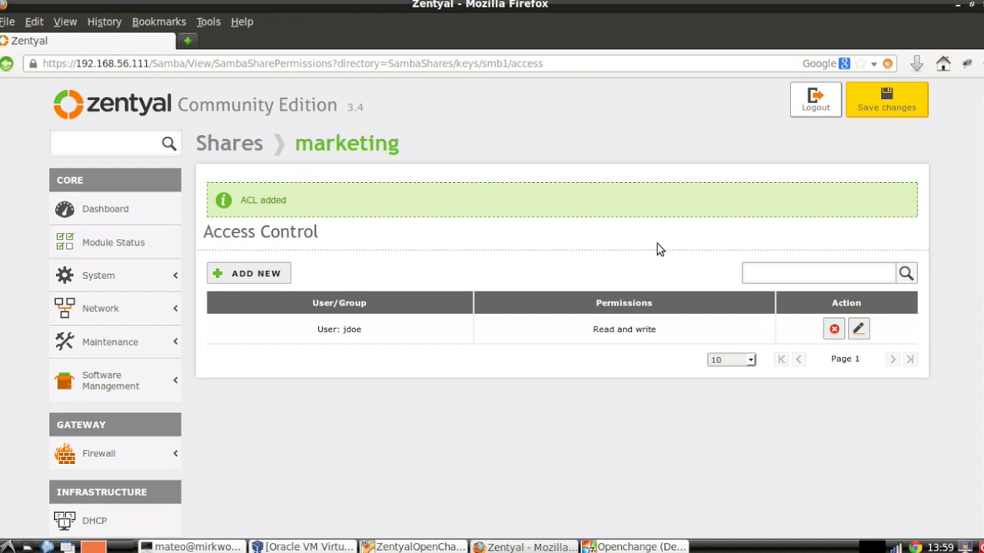
Save the pending Zentyal configuration changes and acknowledge the confirmation
{"action": "left_click", "coordinate": [882, 104]}
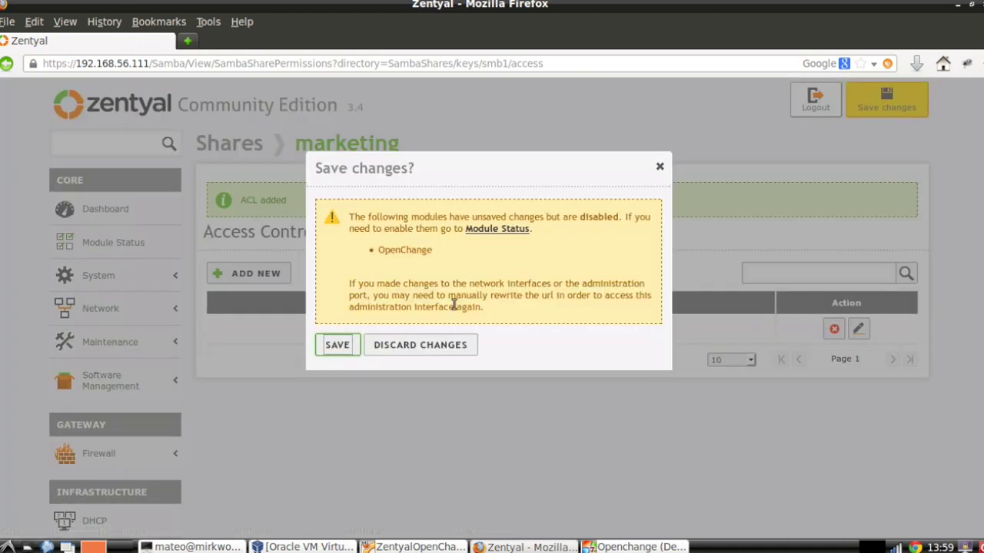
{"action": "left_click", "coordinate": [356, 339]}
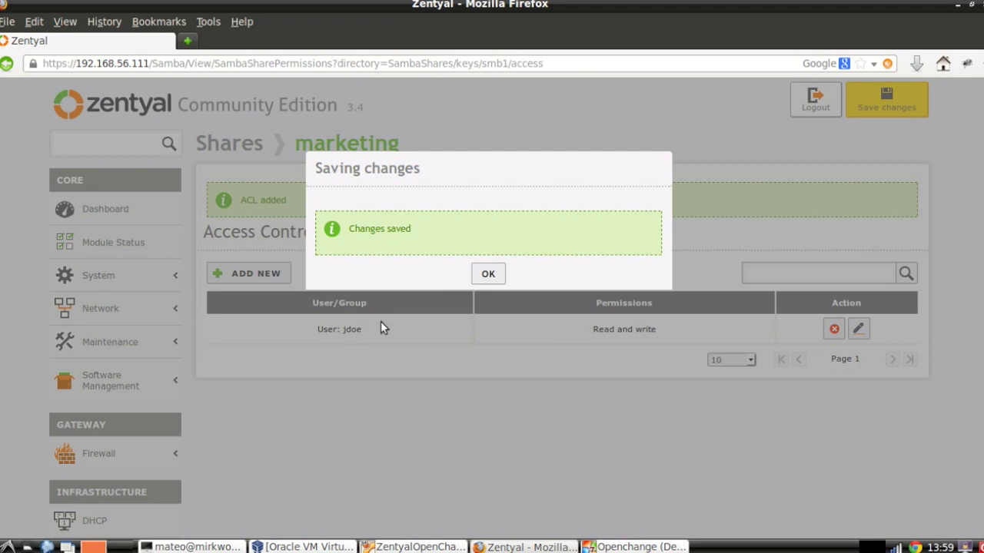
{"action": "left_click", "coordinate": [478, 278]}
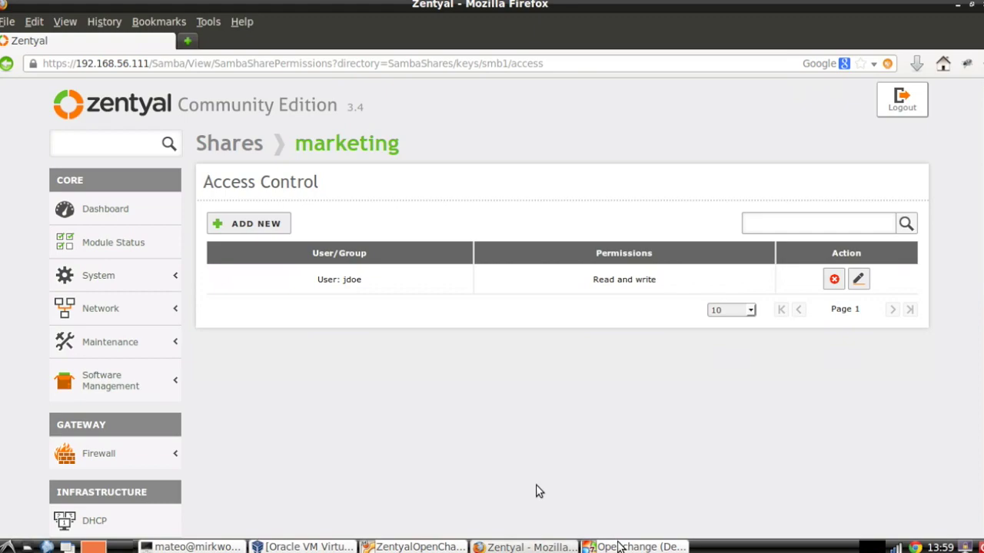
In the Windows 7 Network folder, turn on network discovery using the domain administrator credentials
{"action": "left_click", "coordinate": [619, 547]}
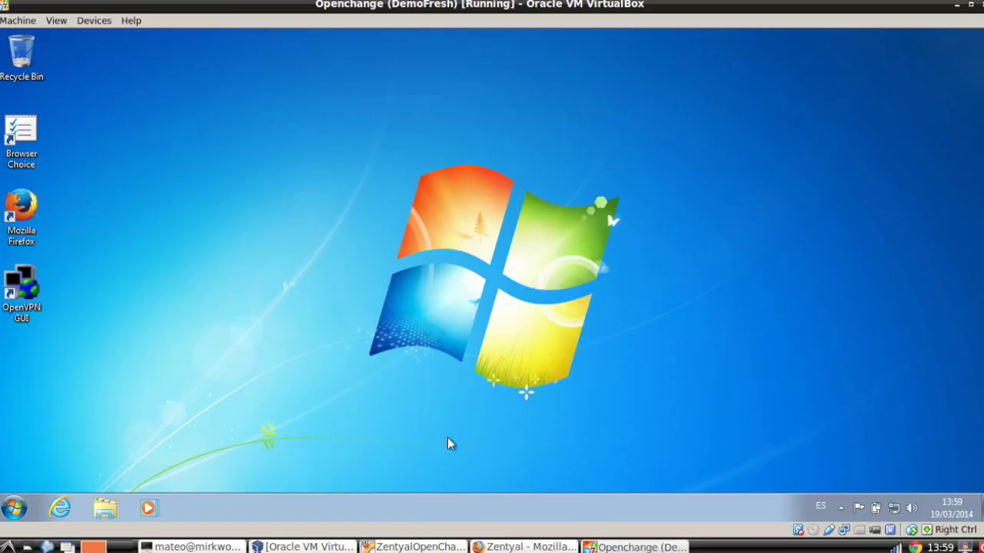
{"action": "left_click", "coordinate": [105, 510]}
{"action": "left_click", "coordinate": [250, 369]}
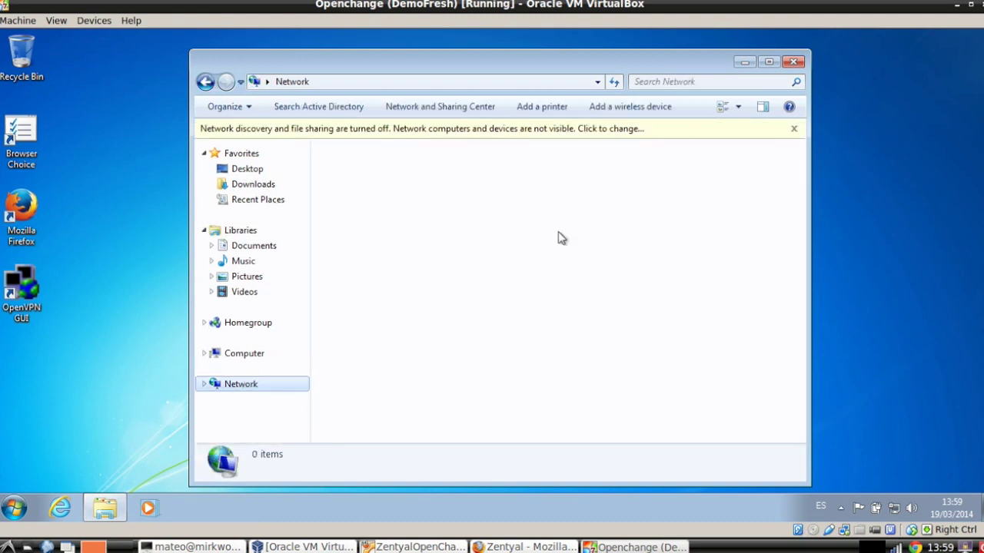
{"action": "left_click", "coordinate": [599, 136]}
{"action": "left_click", "coordinate": [642, 144]}
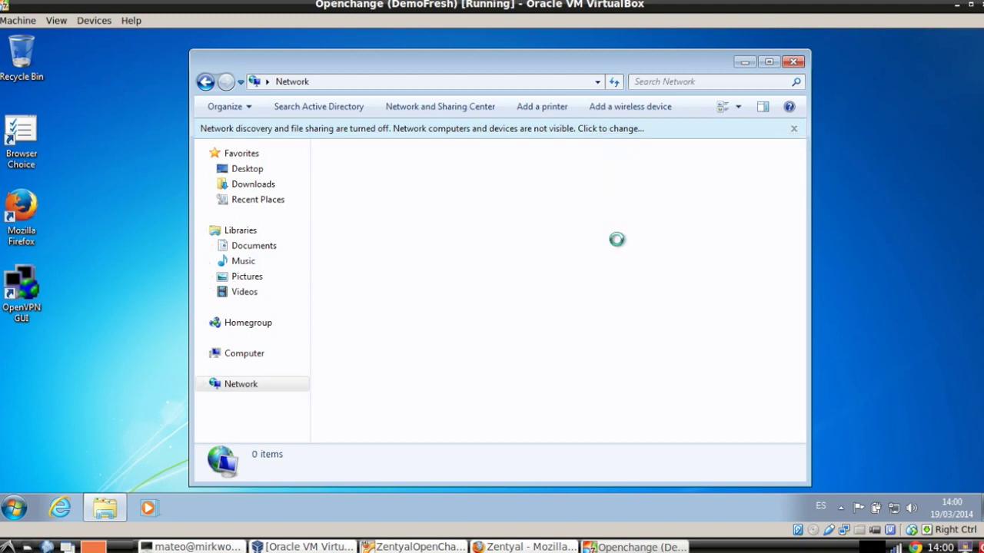
{"action": "type", "text": "domainadmin"}
{"action": "key", "text": "Tab"}
{"action": "type", "text": "••••••••••••"}
{"action": "key", "text": "Return"}
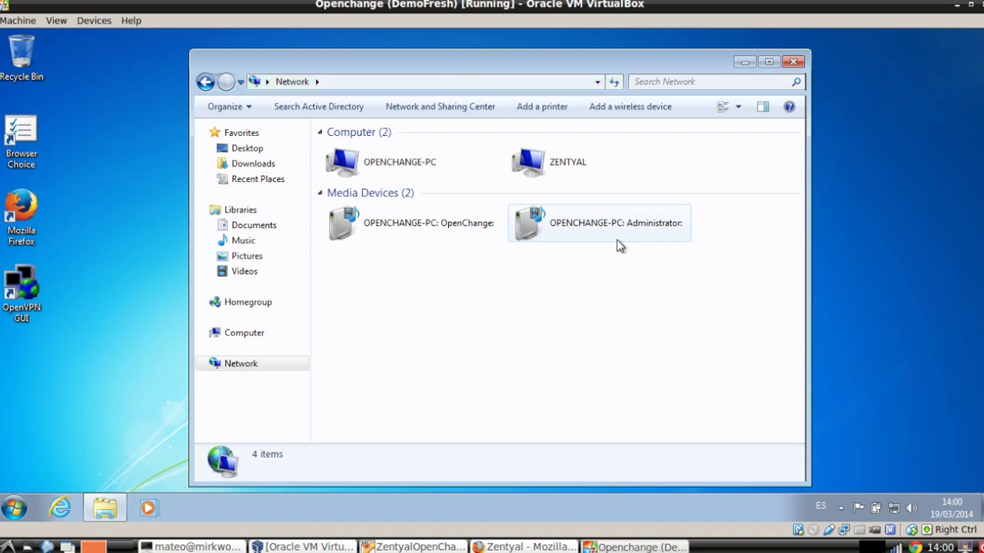
Open the marketing share on the ZENTYAL server from the Network folder
{"action": "double_click", "coordinate": [543, 166]}
{"action": "double_click", "coordinate": [377, 153]}
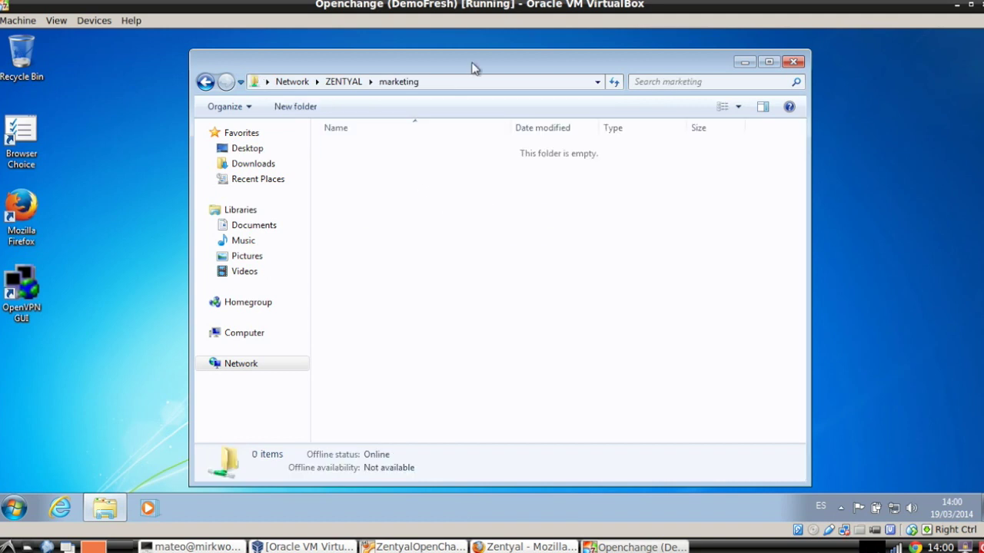
{"action": "left_click_drag", "start_coordinate": [473, 68], "coordinate": [535, 57]}
{"action": "right_click", "coordinate": [579, 132]}
{"action": "key", "text": "alt+Left"}
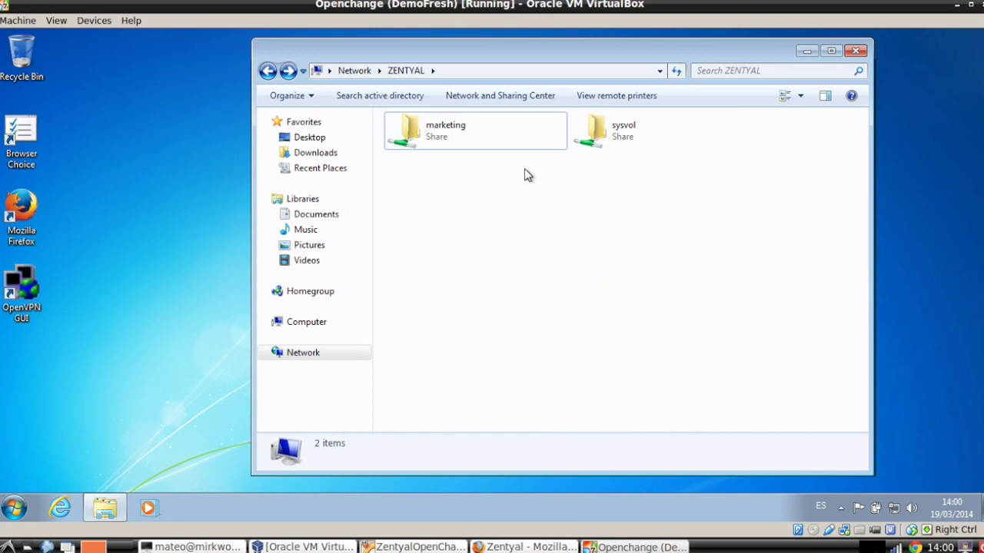
{"action": "double_click", "coordinate": [475, 138]}
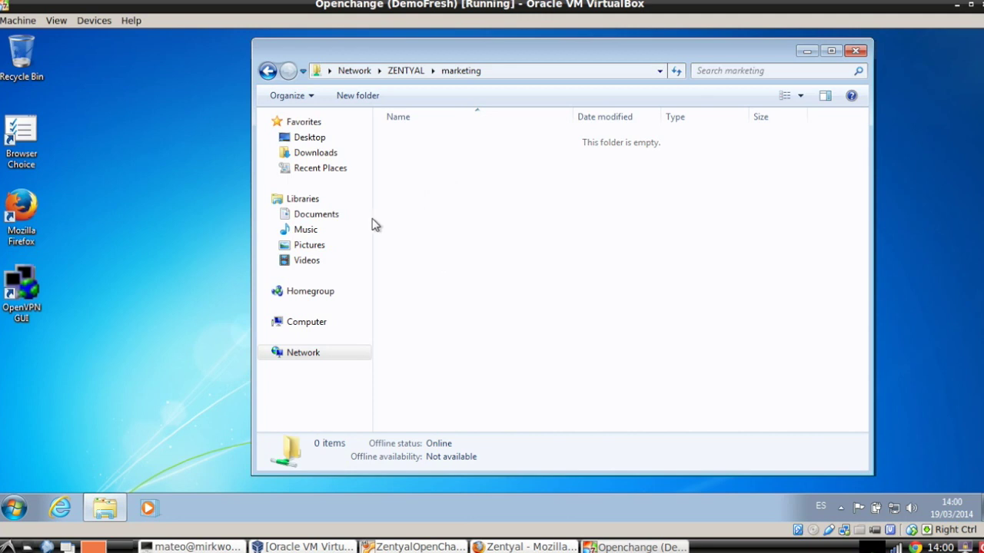
Drag the OpenVPN GUI desktop shortcut into marketing and reopen the share to confirm it
{"action": "left_click_drag", "start_coordinate": [31, 290], "coordinate": [501, 219]}
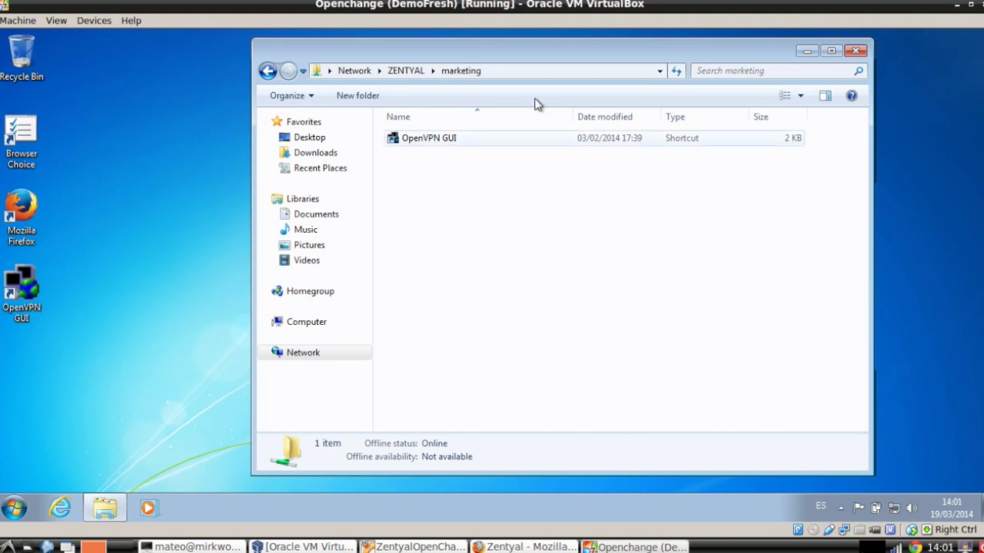
{"action": "key", "text": "BackSpace"}
{"action": "double_click", "coordinate": [471, 126]}
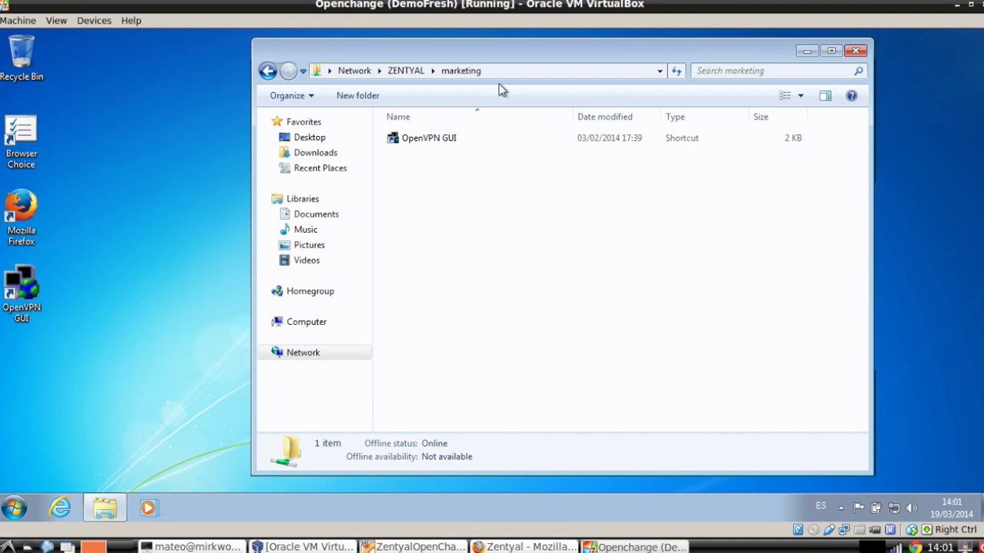
{"action": "left_click_drag", "start_coordinate": [503, 52], "coordinate": [471, 60]}
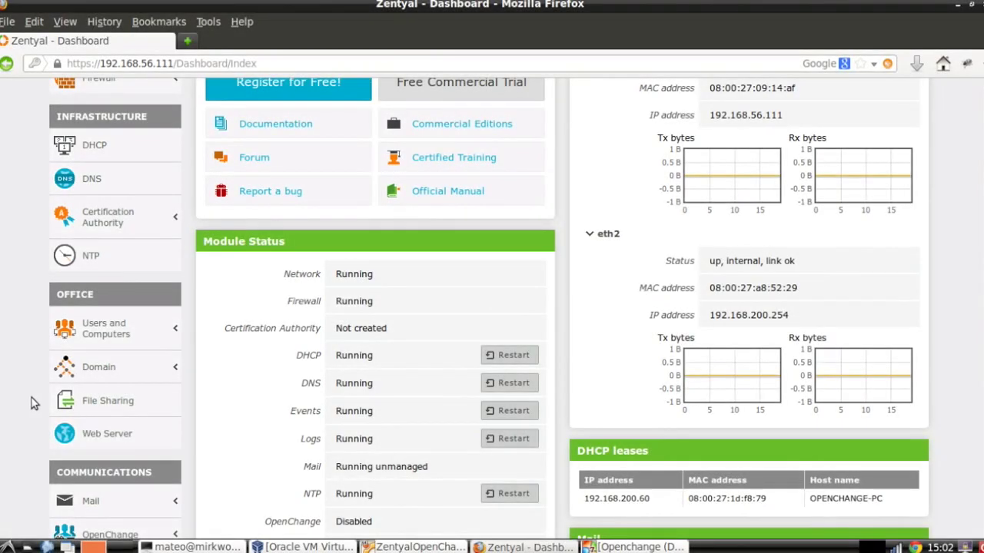
Launch the GPO Editor for Default Domain Policy from Domain > Group Policy Objects, then return to Windows 7
{"action": "left_click", "coordinate": [119, 374]}
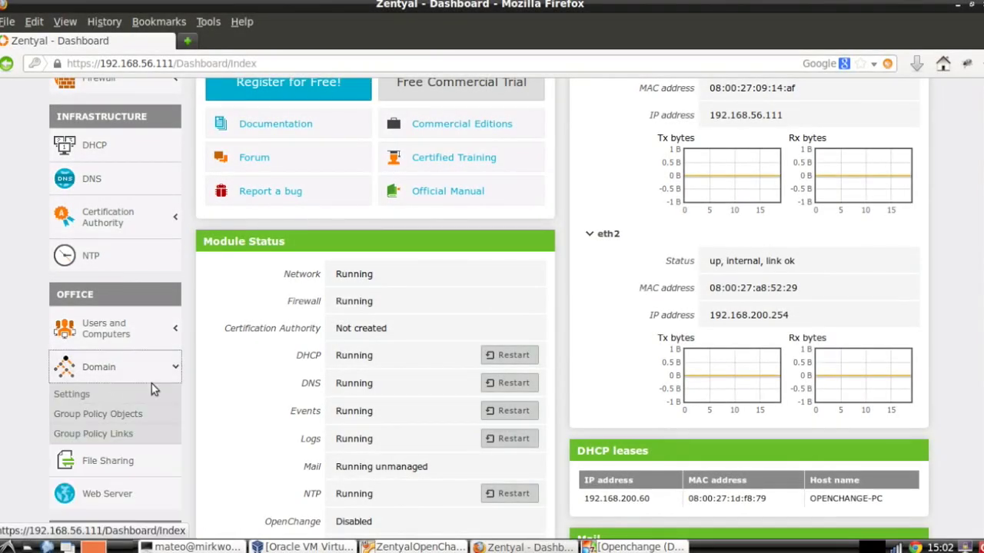
{"action": "scroll", "coordinate": [152, 383], "scroll_direction": "down", "scroll_amount": 2}
{"action": "scroll", "coordinate": [152, 384], "scroll_direction": "down", "scroll_amount": 1}
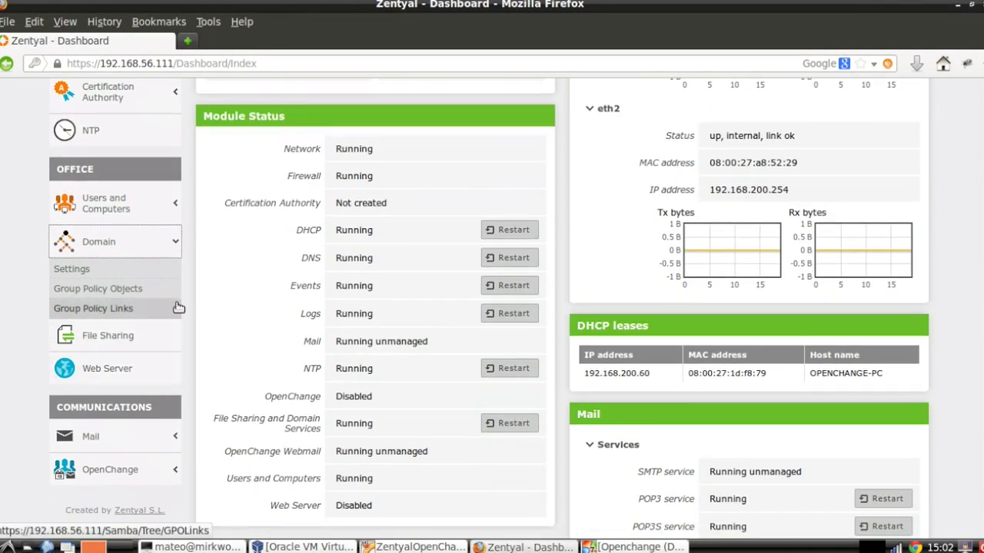
{"action": "left_click", "coordinate": [123, 296]}
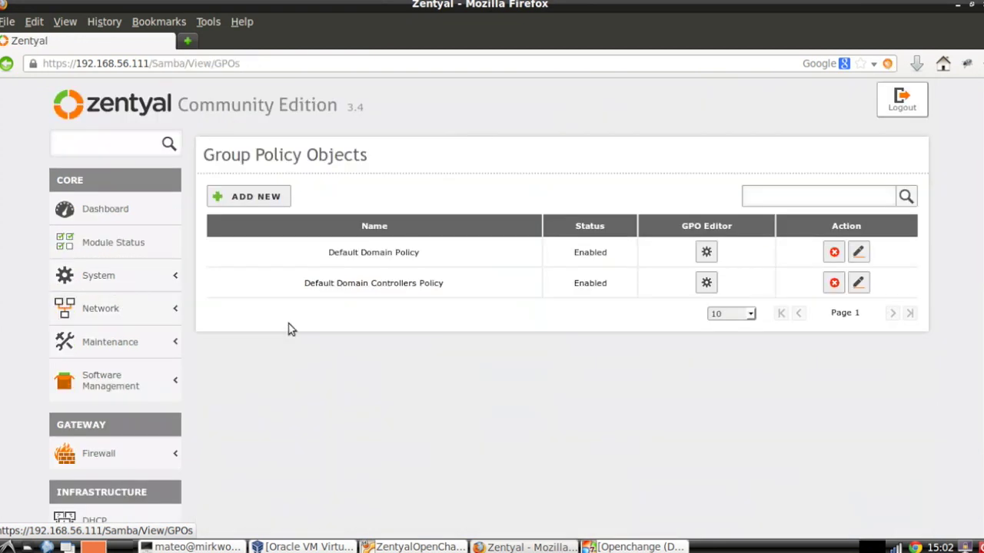
{"action": "left_click", "coordinate": [708, 255]}
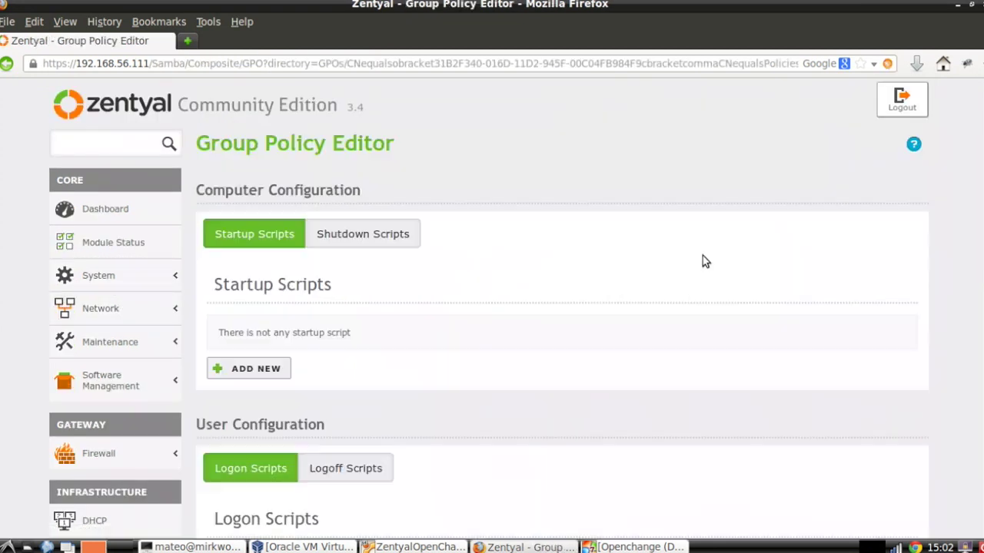
{"action": "scroll", "coordinate": [659, 281], "scroll_direction": "down", "scroll_amount": 2}
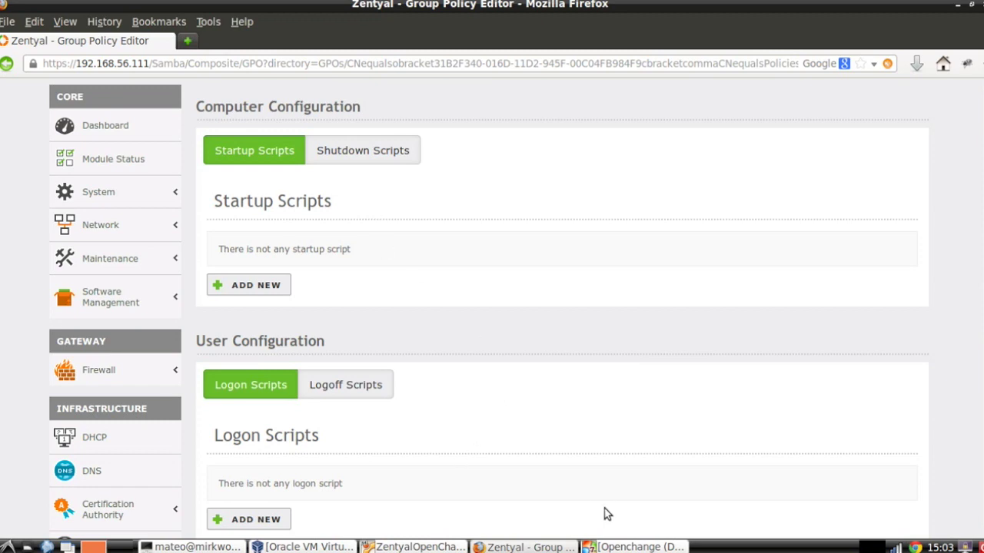
{"action": "left_click", "coordinate": [609, 544]}
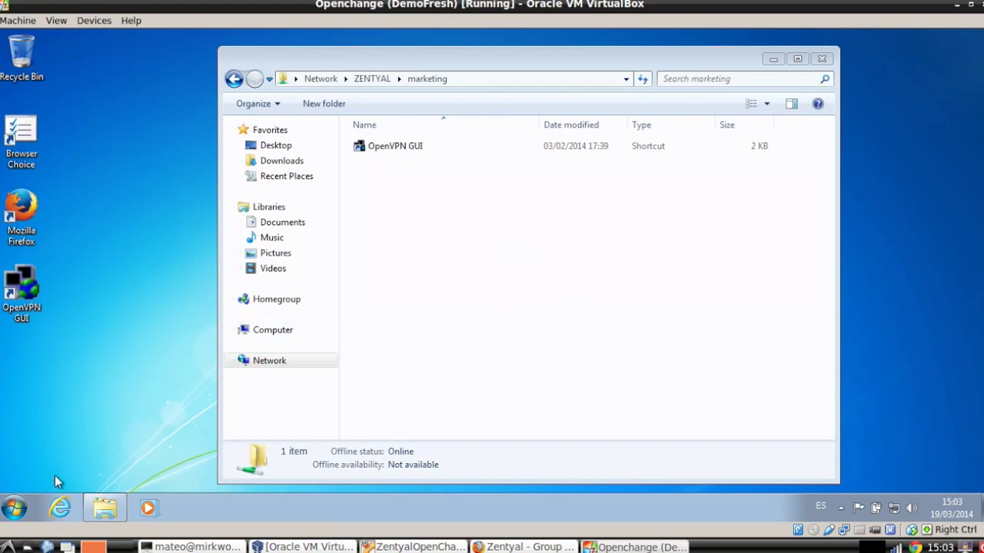
Check the signed-in user in the Windows 7 Start menu, then close it
{"action": "left_click", "coordinate": [14, 507]}
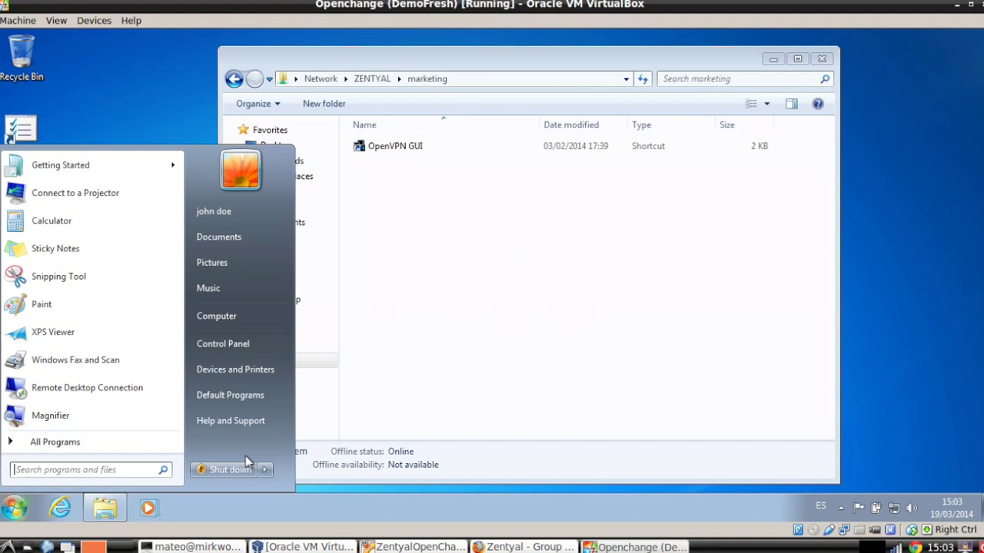
{"action": "left_click", "coordinate": [408, 332]}
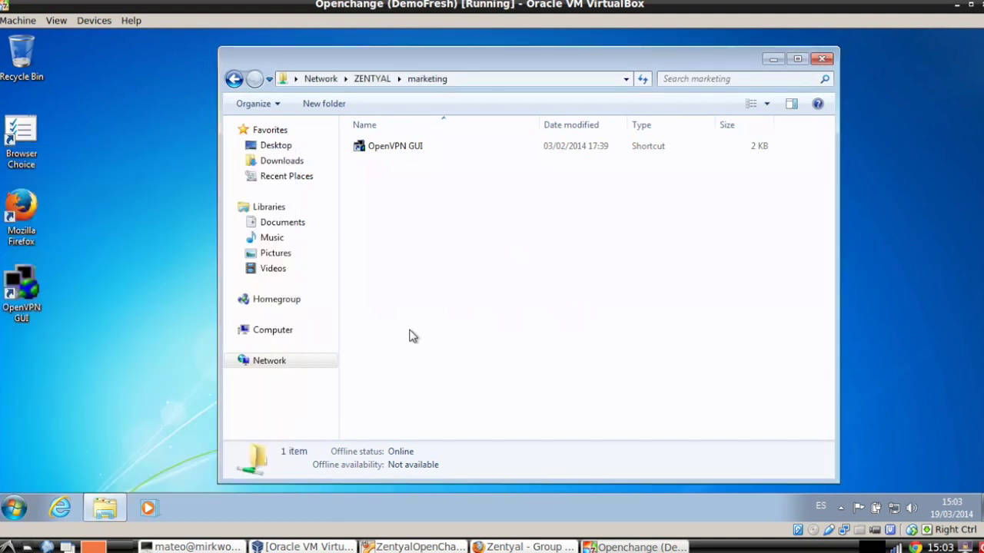
{"action": "left_click", "coordinate": [497, 541]}
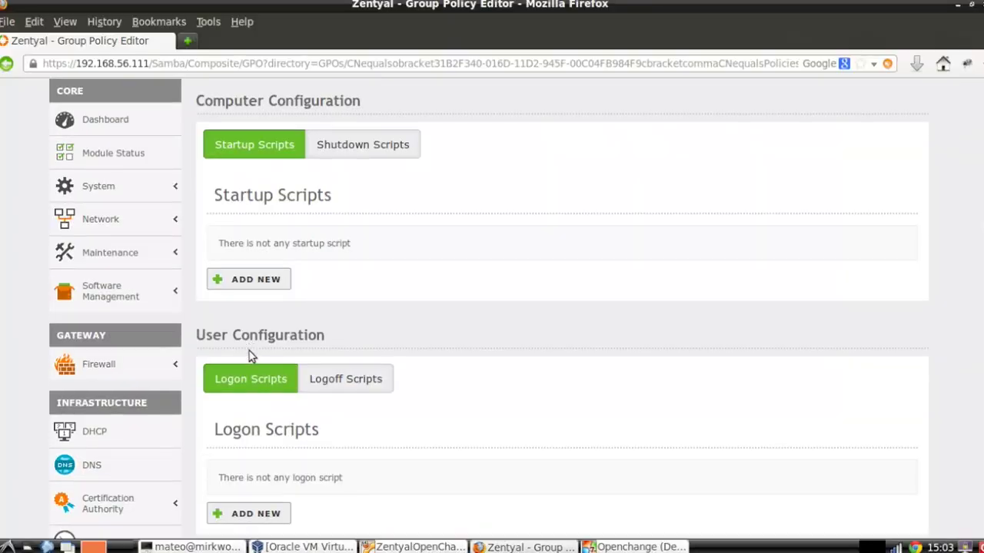
{"action": "scroll", "coordinate": [351, 281], "scroll_direction": "down", "scroll_amount": 5}
{"action": "scroll", "coordinate": [441, 197], "scroll_direction": "up", "scroll_amount": 3}
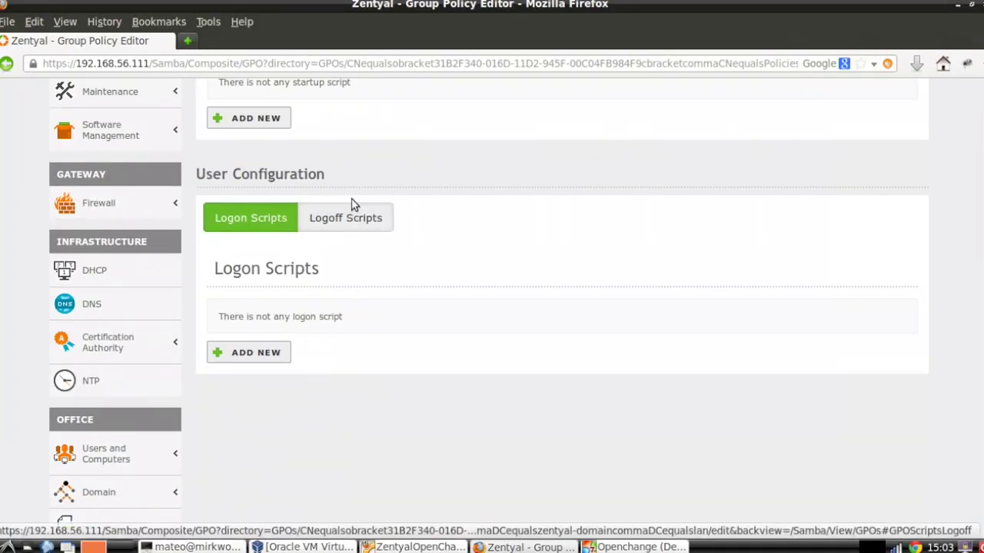
{"action": "scroll", "coordinate": [331, 276], "scroll_direction": "down", "scroll_amount": 5}
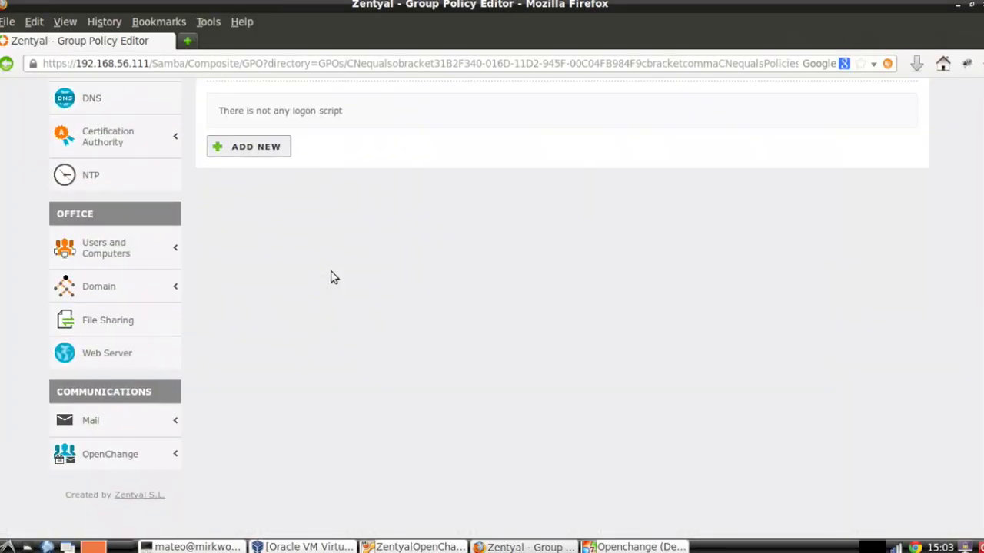